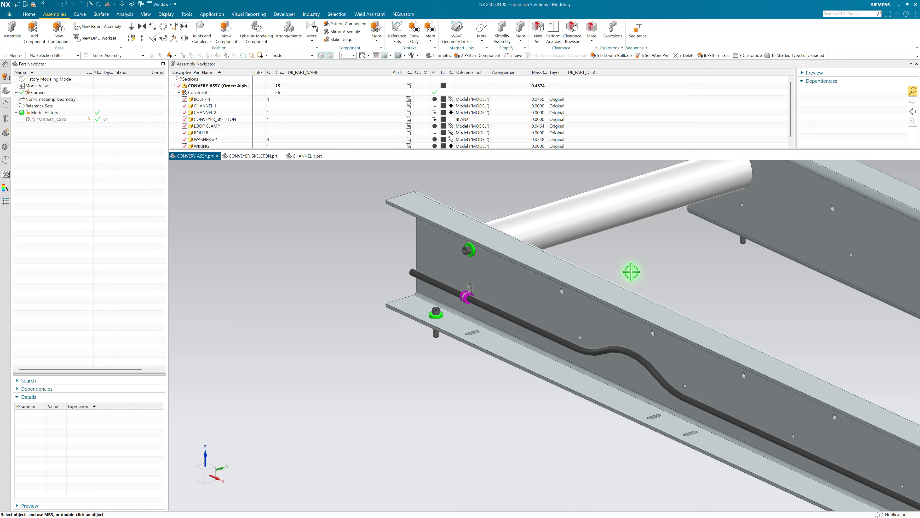
Step: Pattern the web-mounted bolt and washer along CHANNEL 1's upper holes using a Reference layout
left_click(470, 250)
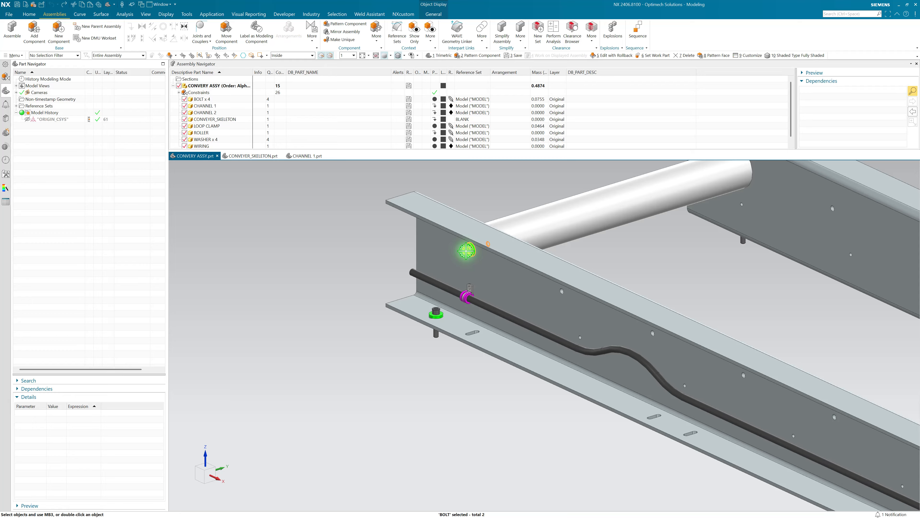
right_click_drag(466, 251, 476, 261)
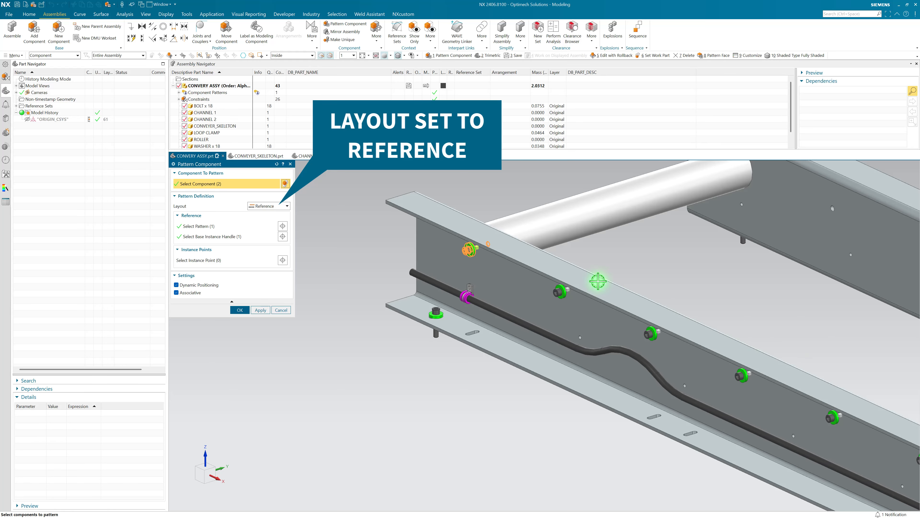
Step: Examine the previewed bolt and washer instances along the full length of the channel, including its bends
scroll(682, 277, "down", 3)
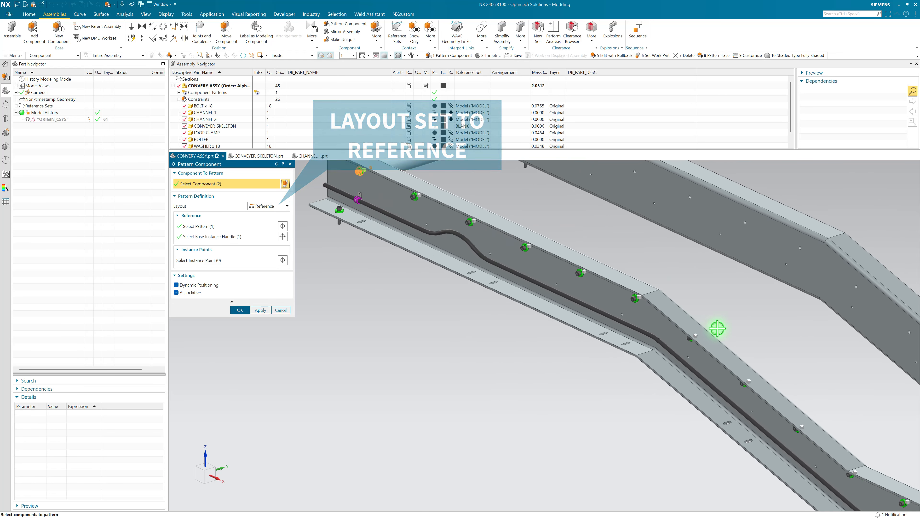
scroll(717, 328, "down", 2)
scroll(781, 374, "up", 2)
middle_click_drag(780, 389, 771, 349)
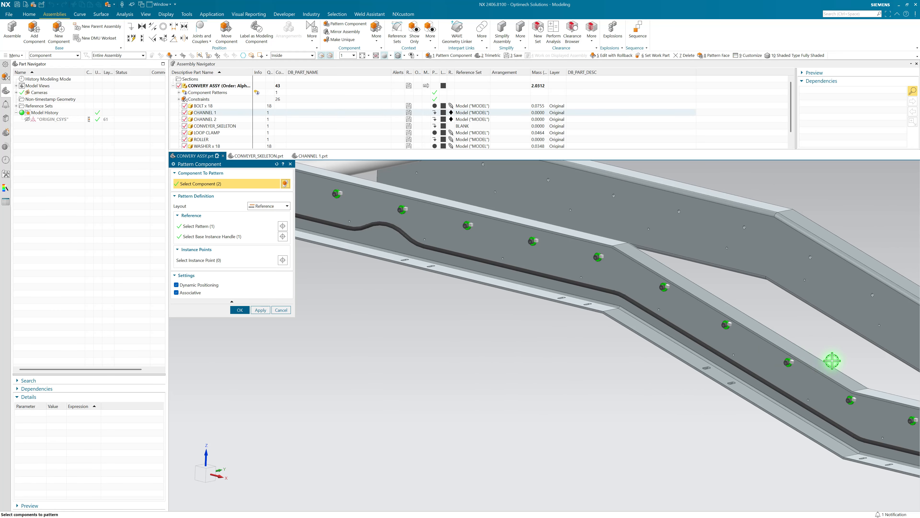
scroll(833, 361, "down", 2)
scroll(662, 281, "up", 2)
scroll(855, 381, "down", 2)
scroll(505, 327, "up", 2)
middle_click_drag(505, 327, 489, 295)
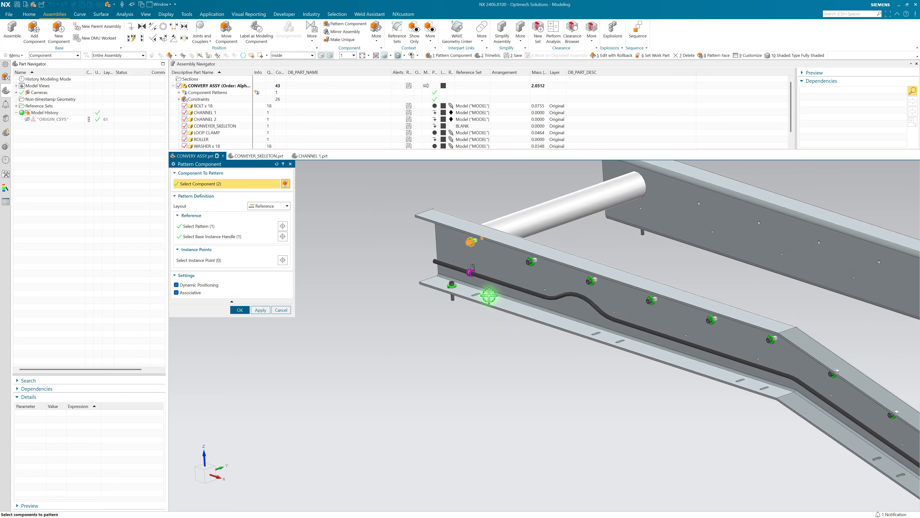
Step: Add the roller to the bolt and washer component pattern and accept it
scroll(490, 295, "up", 3)
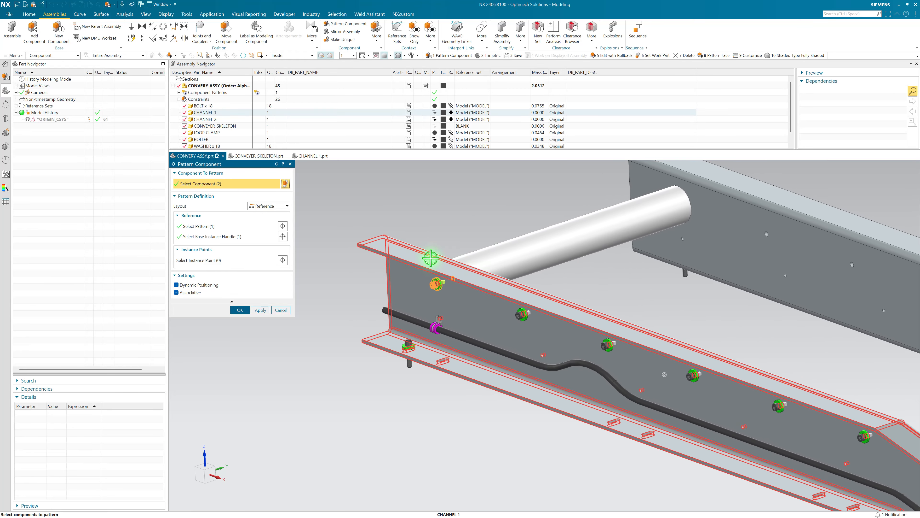
left_click(536, 248)
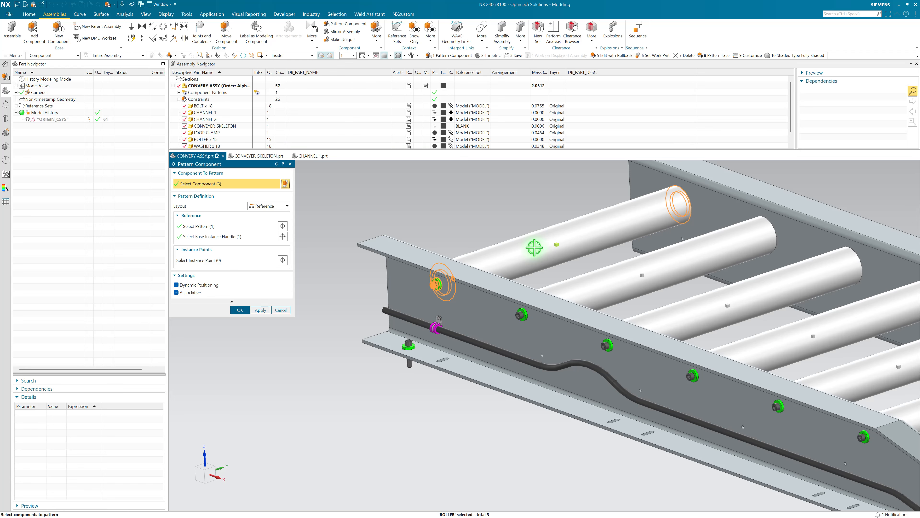
middle_click(539, 251)
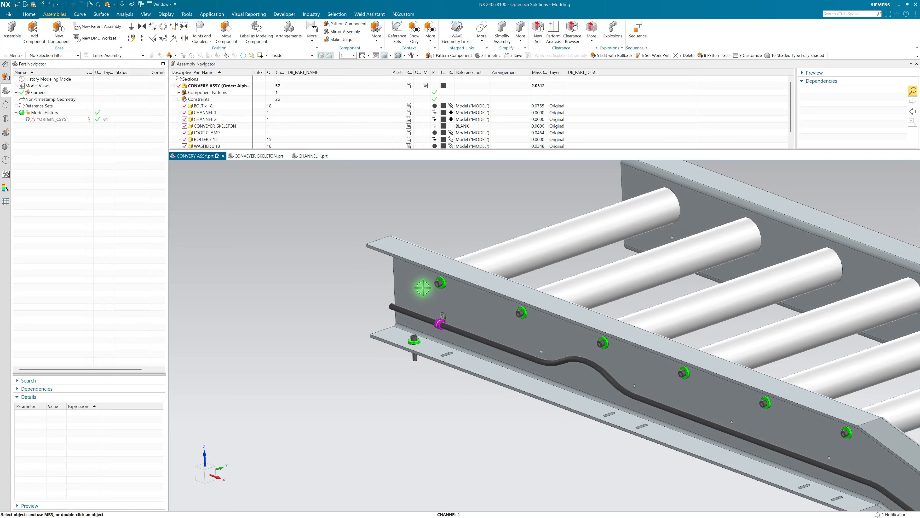
Step: Pattern the lower flange's bolt and washer with a Reference layout following CHANNEL 1's slot pattern, using the instance handle at the existing bolt as base
scroll(421, 283, "down", 1)
scroll(399, 317, "up", 5)
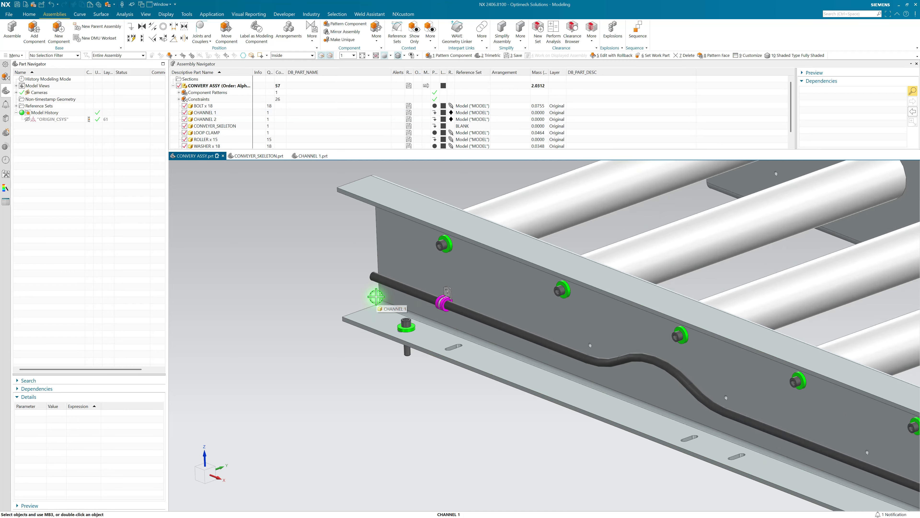
left_click(421, 348)
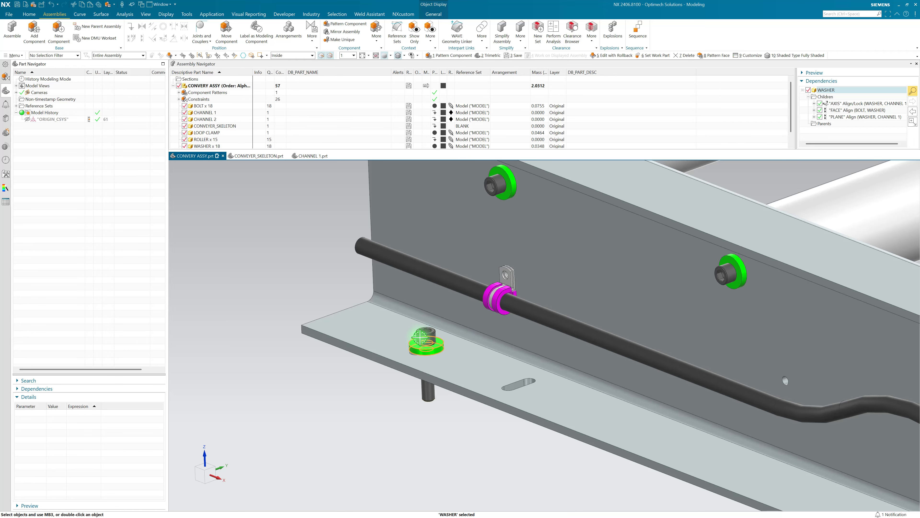
right_click(426, 349)
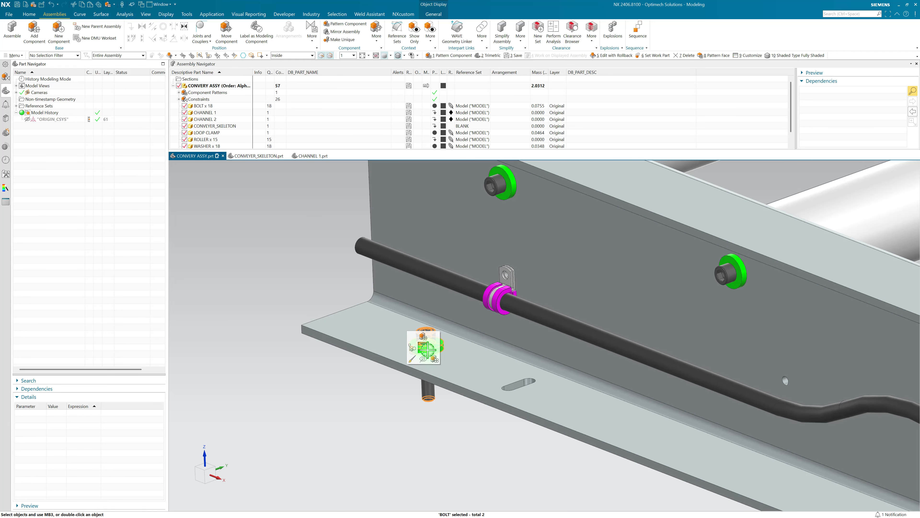
left_click(438, 359)
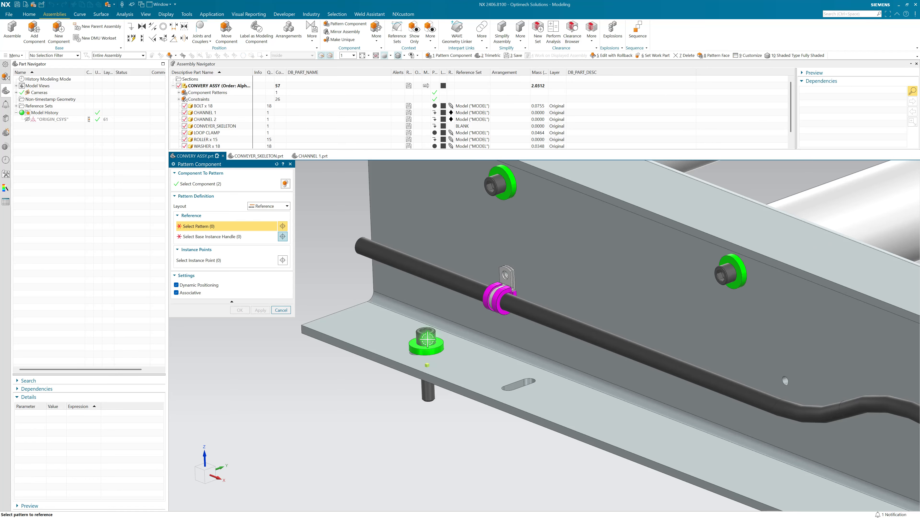
scroll(428, 338, "up", 3)
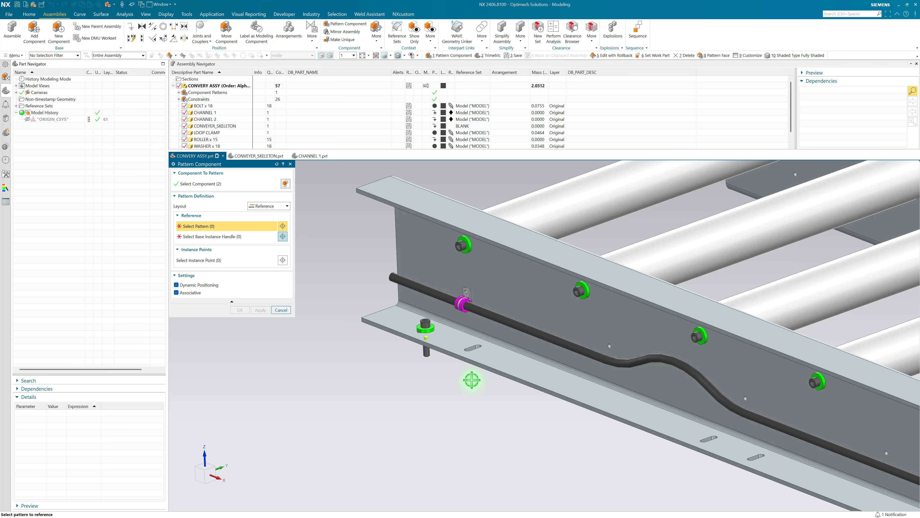
scroll(438, 349, "down", 4)
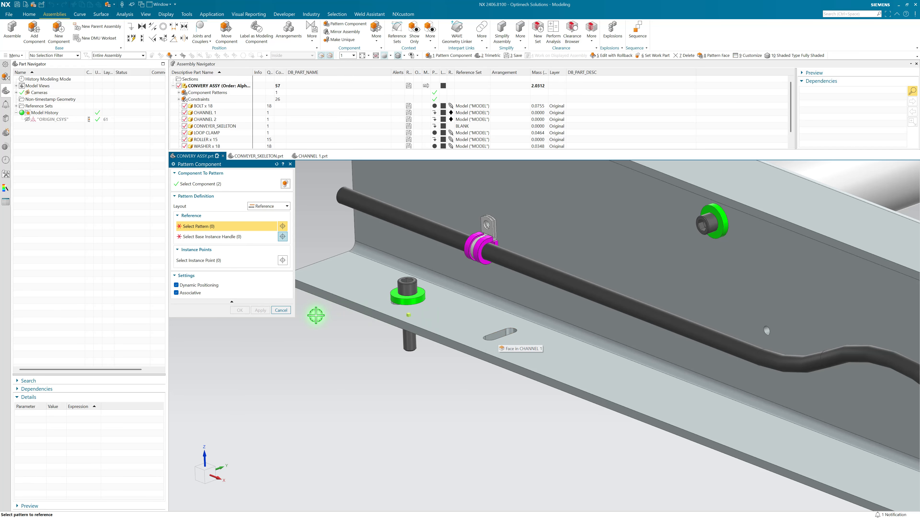
scroll(507, 337, "up", 4)
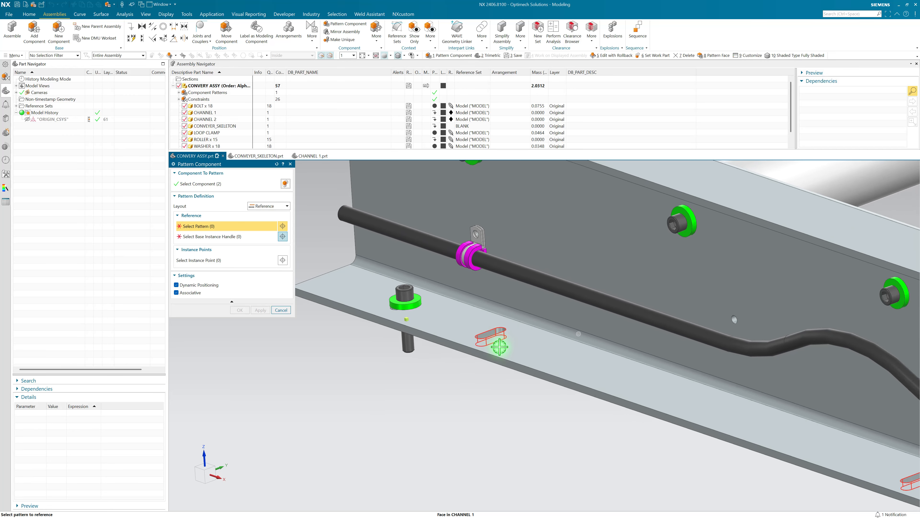
left_click(446, 295)
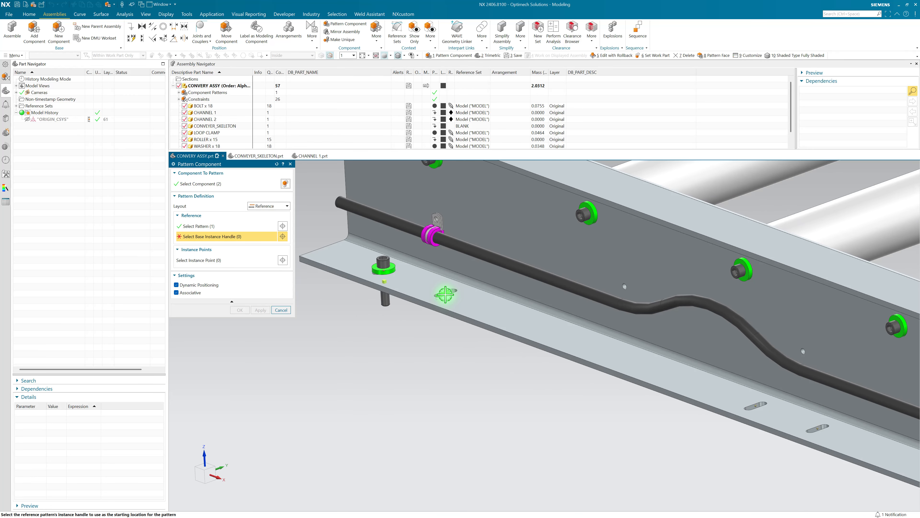
left_click(385, 270)
scroll(493, 345, "up", 4)
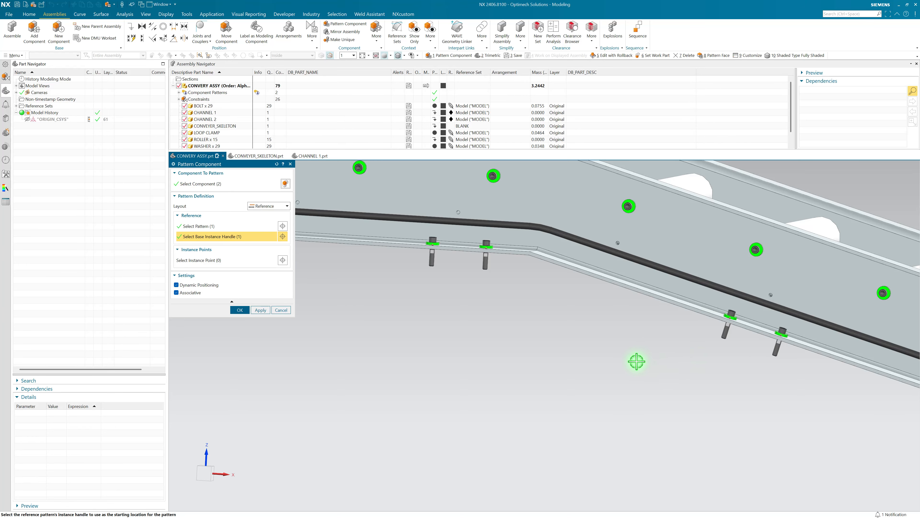
middle_click(604, 353)
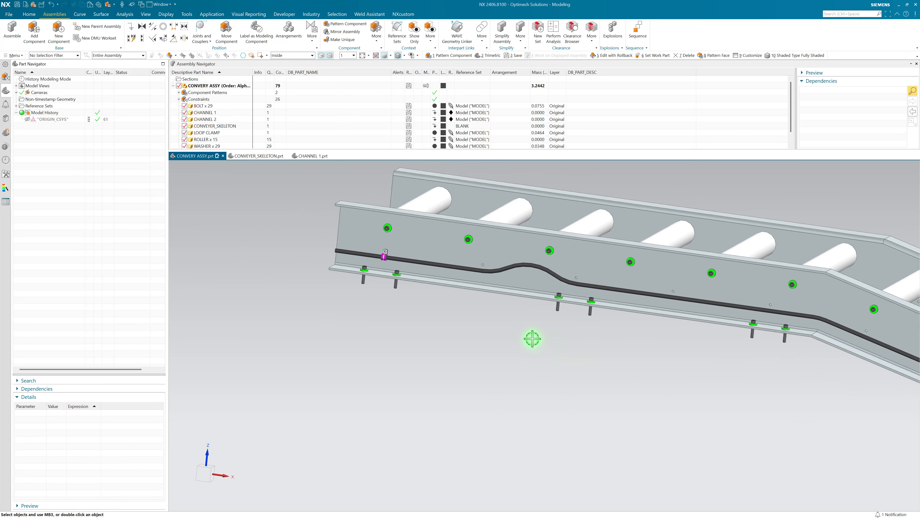
scroll(448, 270, "up", 5)
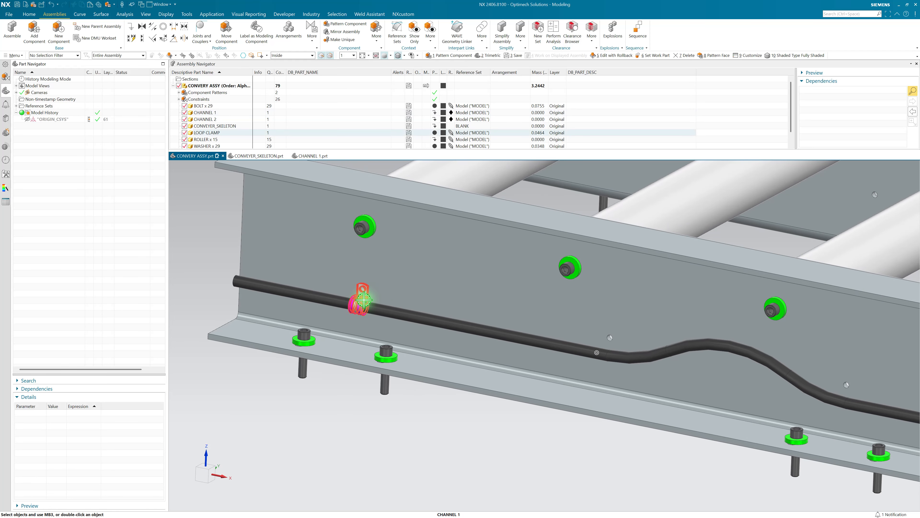
left_click(362, 300)
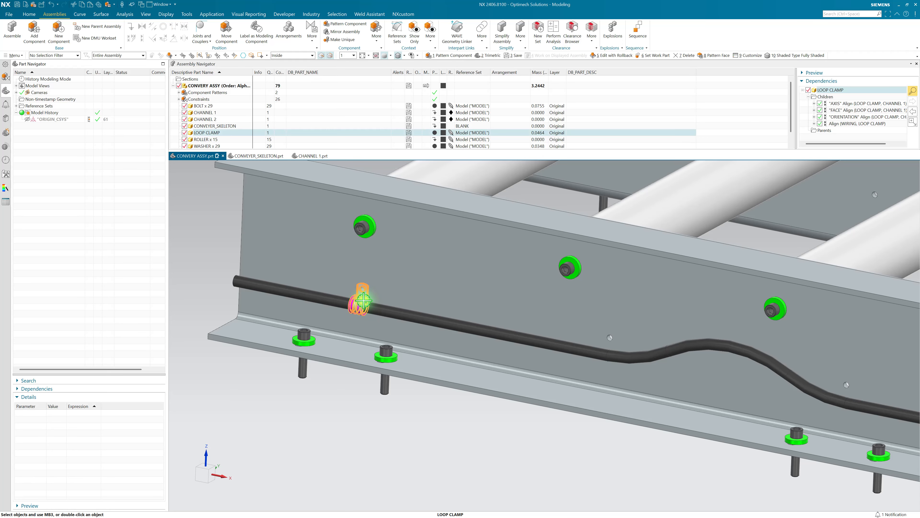
left_click(376, 312)
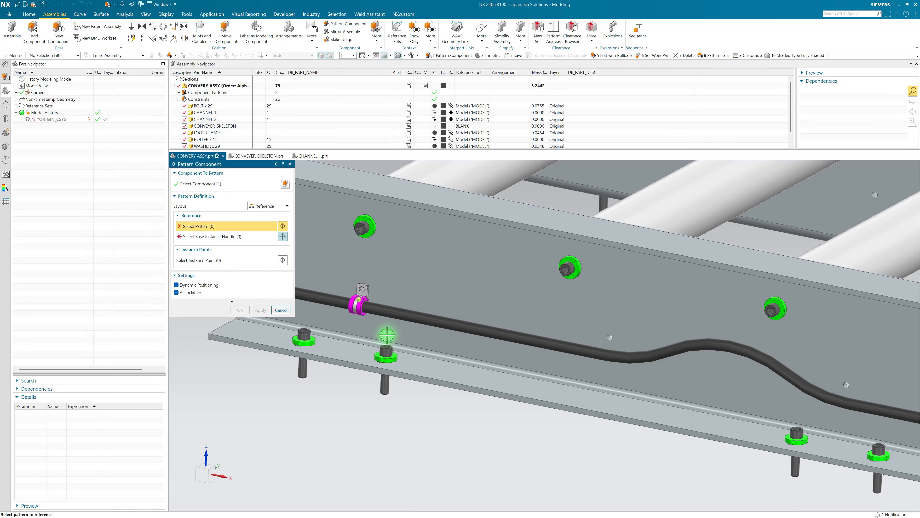
left_click(611, 340)
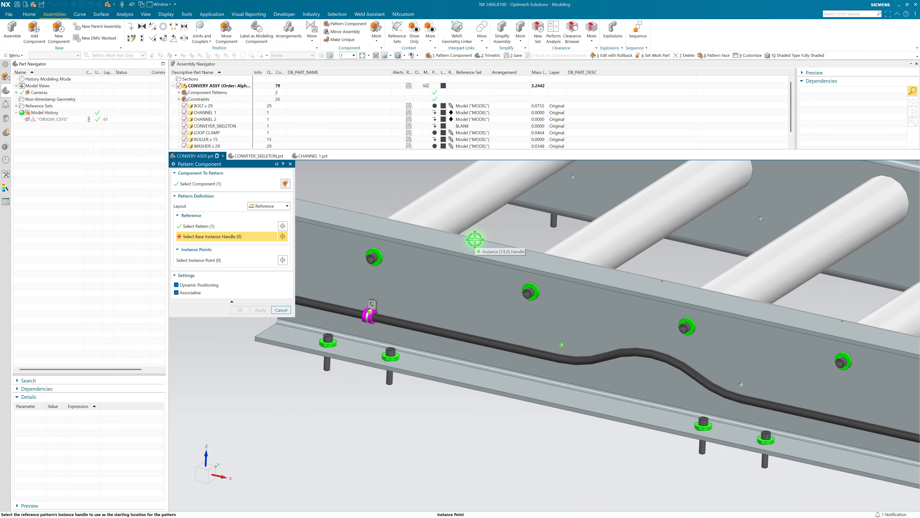
left_click(475, 239)
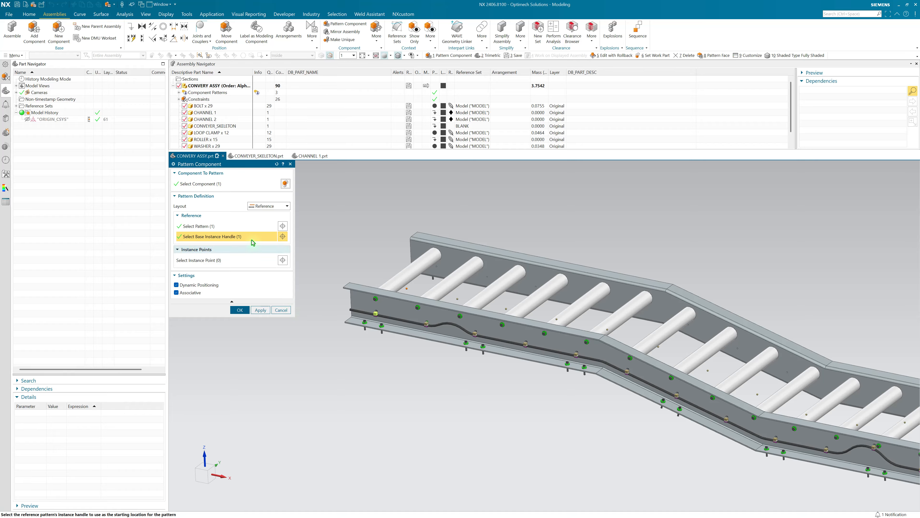
left_click(220, 226)
left_click(286, 309)
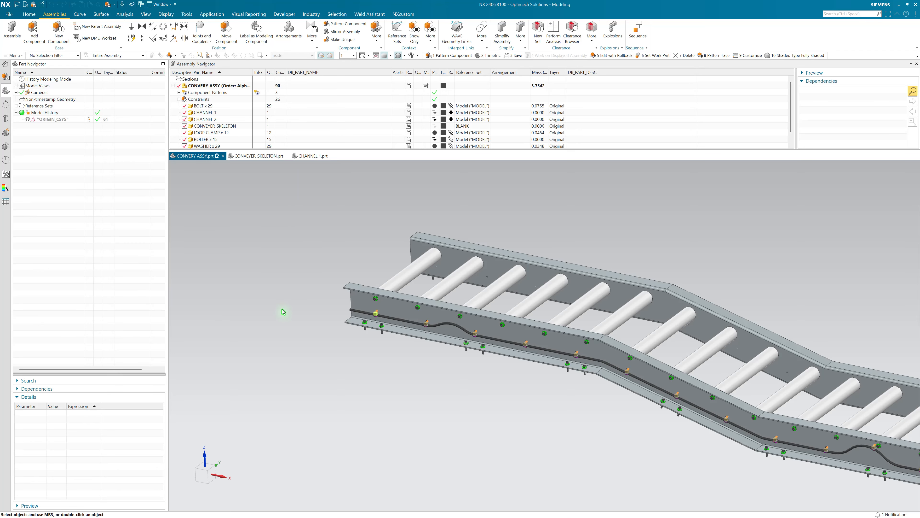
Step: Replace the reference set of CHANNEL 1 with Entire Part
left_click(390, 306)
right_click(390, 306)
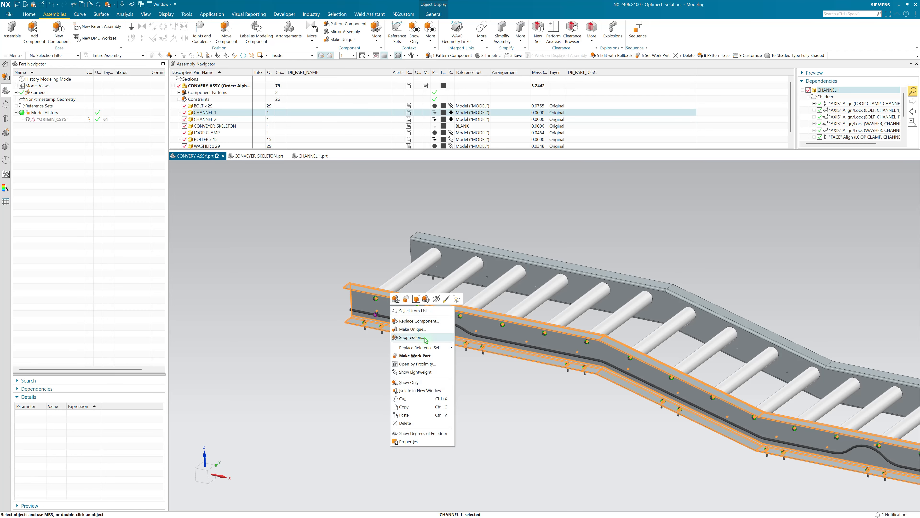
mouse_move(429, 347)
left_click(473, 357)
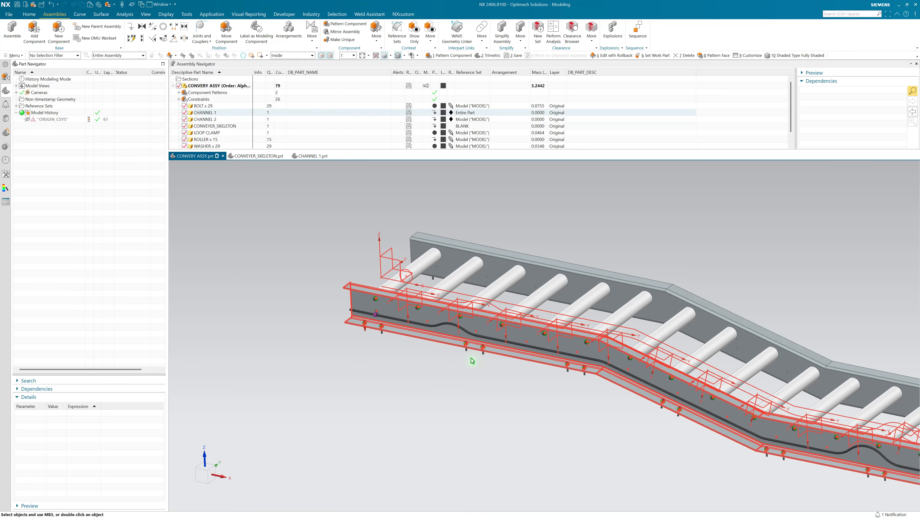
Step: Pattern the loop clamp with a Reference layout following CHANNEL 1's datum coordinate system pattern, using the instance handle nearest the clamp as base
middle_click_drag(318, 326, 465, 292)
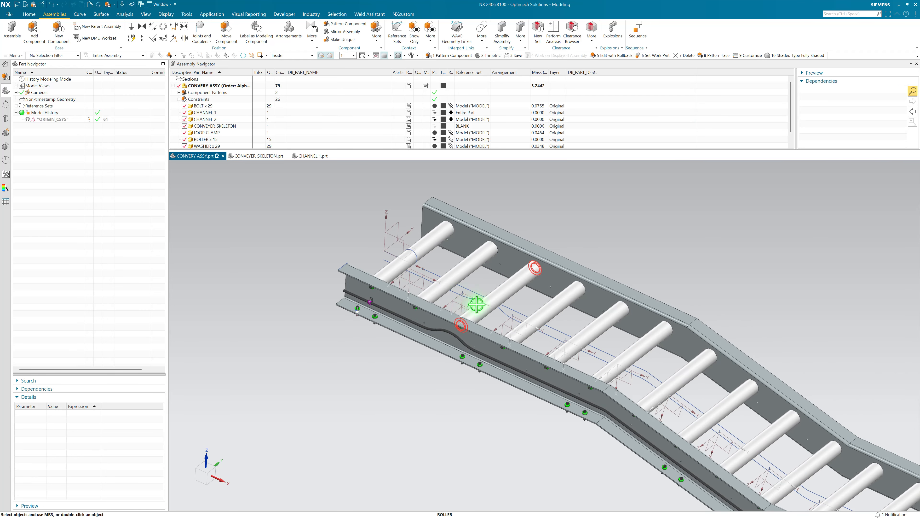
middle_click_drag(577, 341, 403, 279)
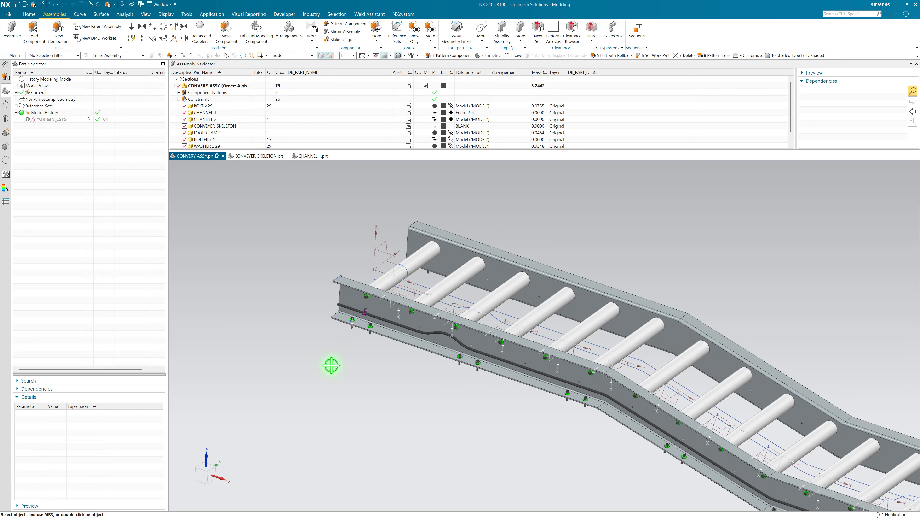
scroll(331, 365, "up", 5)
left_click(365, 312)
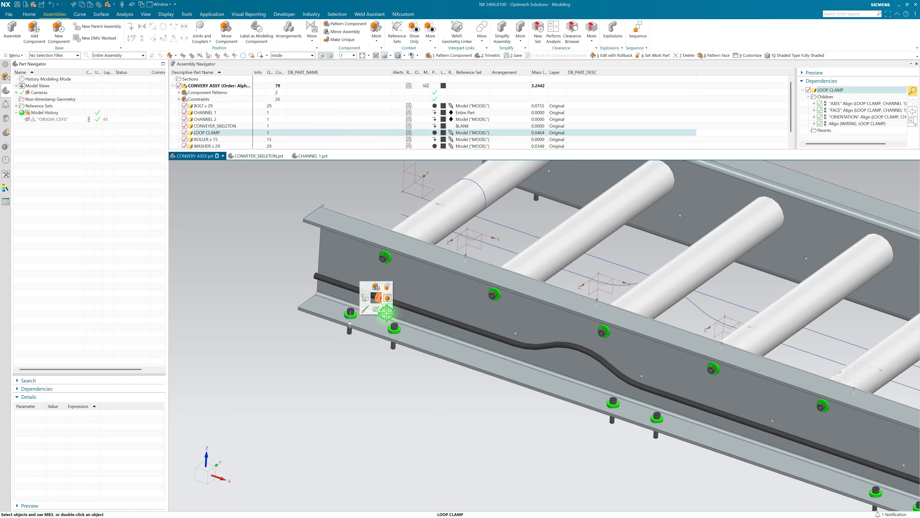
right_click_drag(387, 313, 404, 328)
scroll(414, 357, "down", 2)
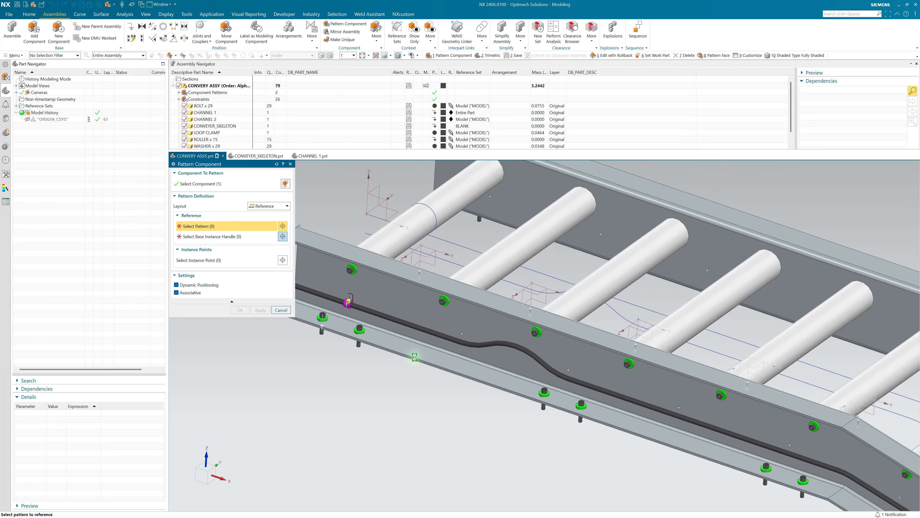
left_click(518, 286)
scroll(517, 289, "down", 2)
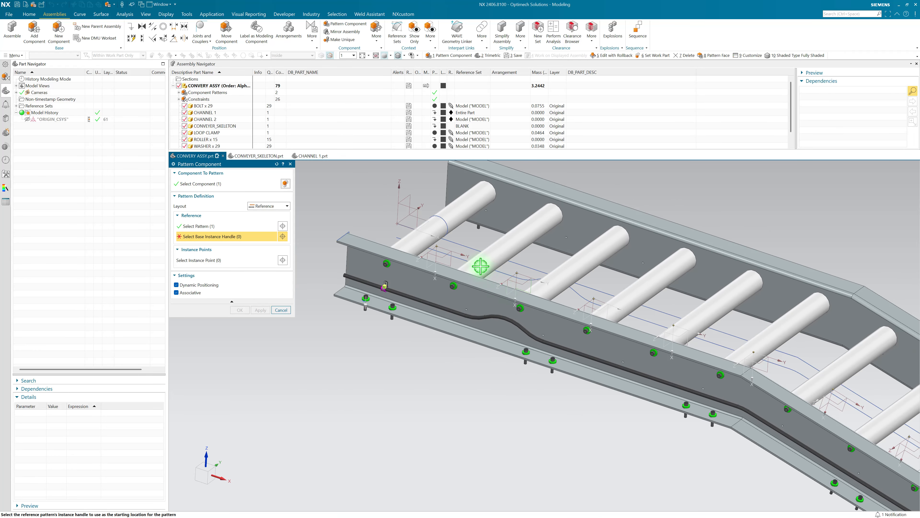
left_click(435, 249)
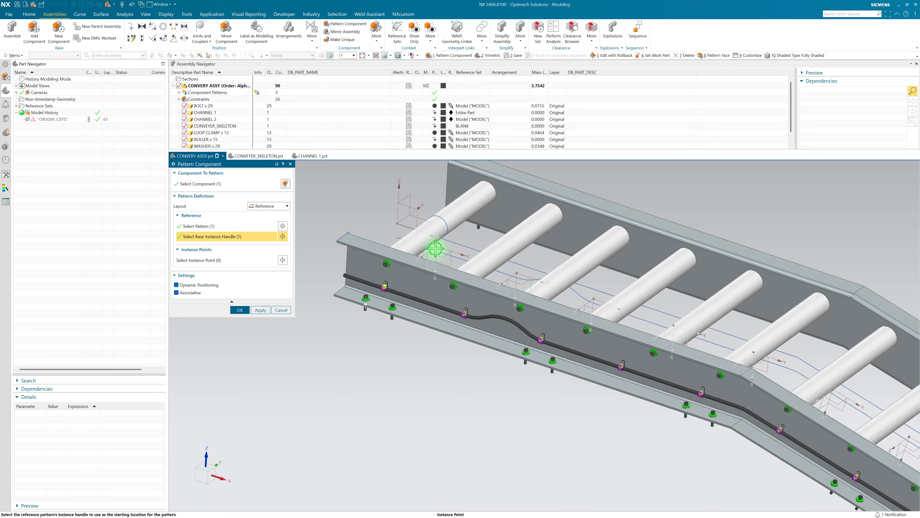
scroll(435, 249, "down", 1)
middle_click(433, 251)
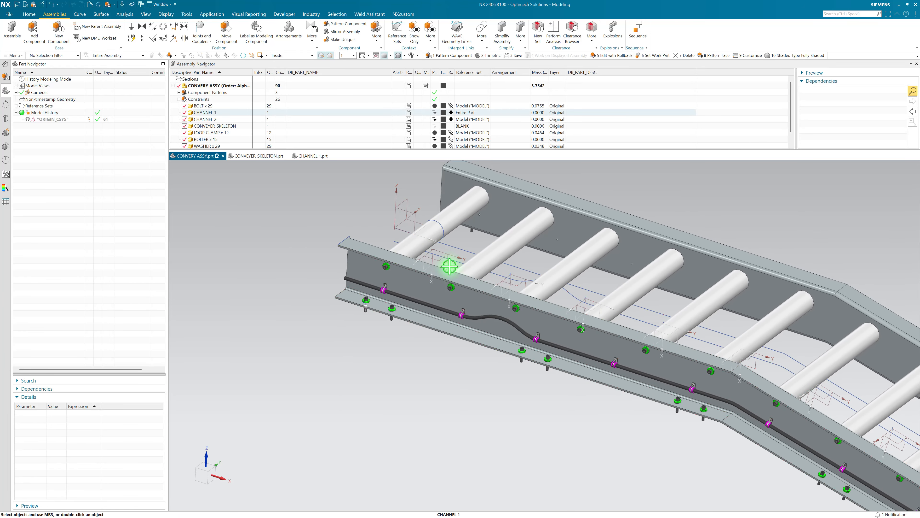
Step: Inspect the orientation of the patterned loop clamps on the wiring around the channel's bend
middle_click_drag(449, 266, 608, 338)
scroll(653, 313, "up", 5)
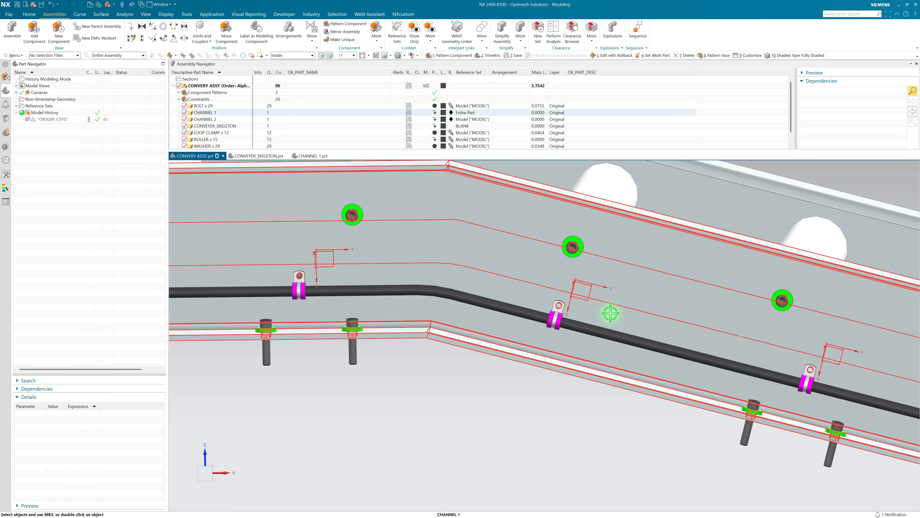
scroll(610, 313, "down", 1)
scroll(550, 307, "up", 4)
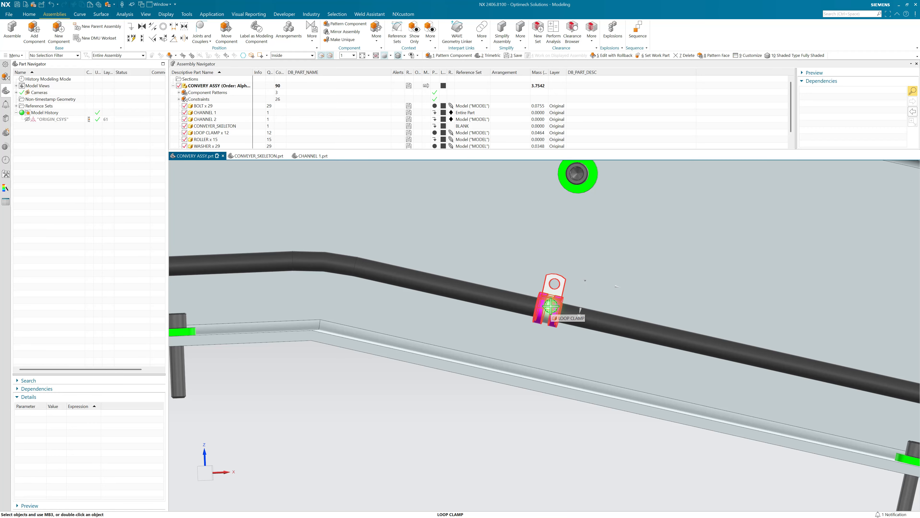
Step: Examine the patterned loop clamps along the rest of the wiring, from the bend to the wavy section
scroll(549, 306, "down", 6)
scroll(700, 360, "up", 1)
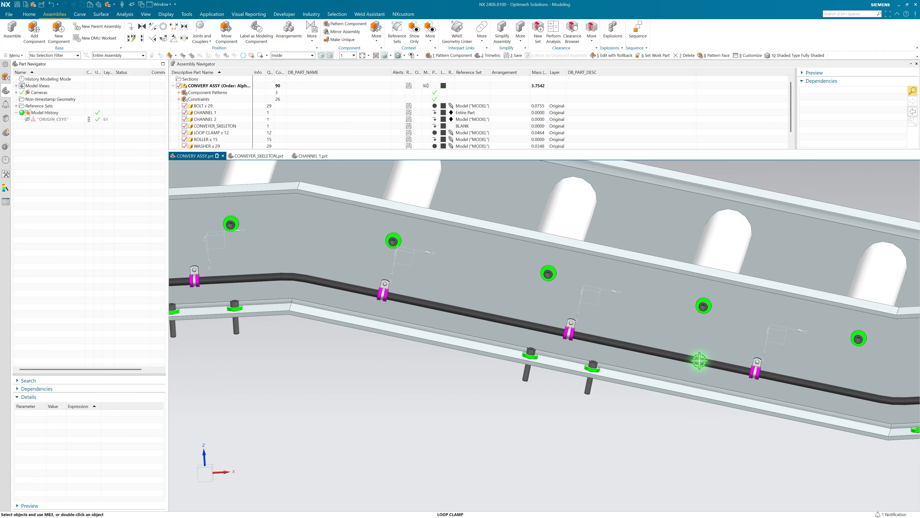
scroll(699, 361, "down", 2)
middle_click_drag(698, 329, 758, 347)
scroll(797, 332, "up", 3)
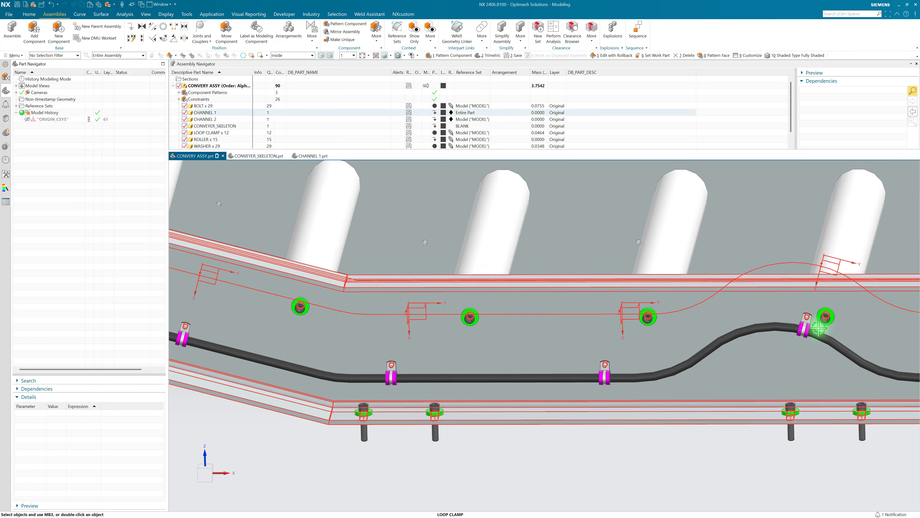
scroll(818, 328, "up", 1)
scroll(719, 335, "down", 6)
middle_click_drag(422, 371, 386, 356)
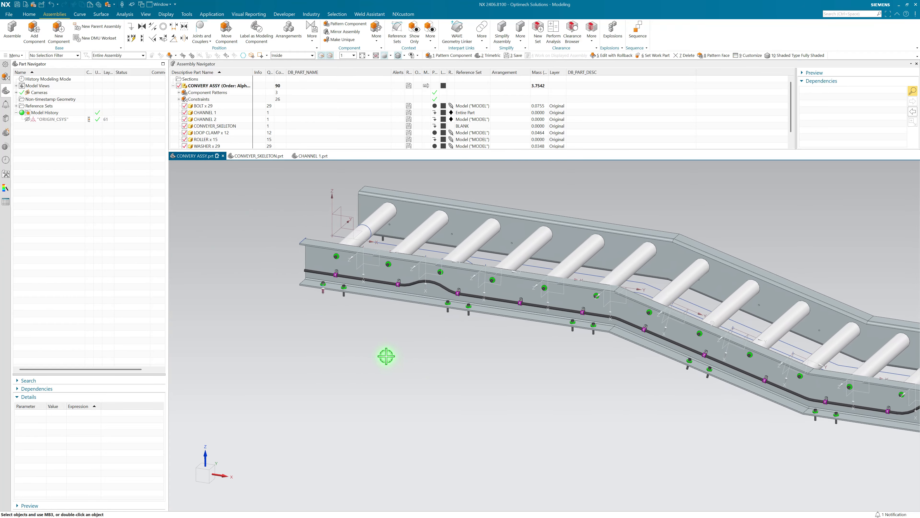
Step: Replace the reference set of CHANNEL 1 with MODEL
right_click(370, 288)
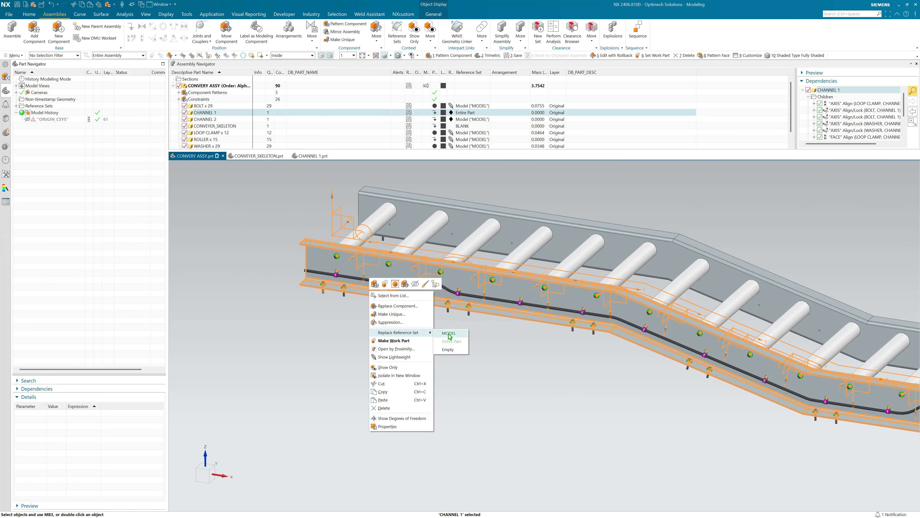
left_click(449, 339)
middle_click_drag(365, 294, 345, 349)
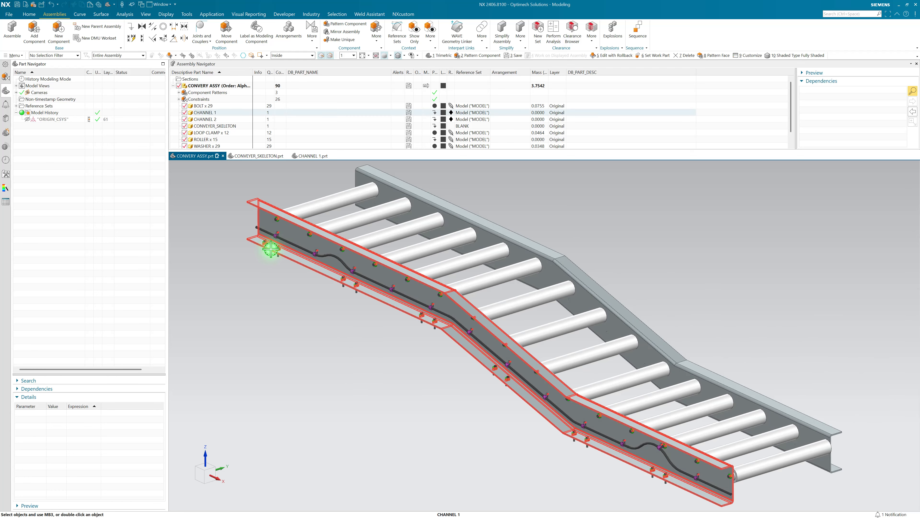
scroll(270, 254, "up", 3)
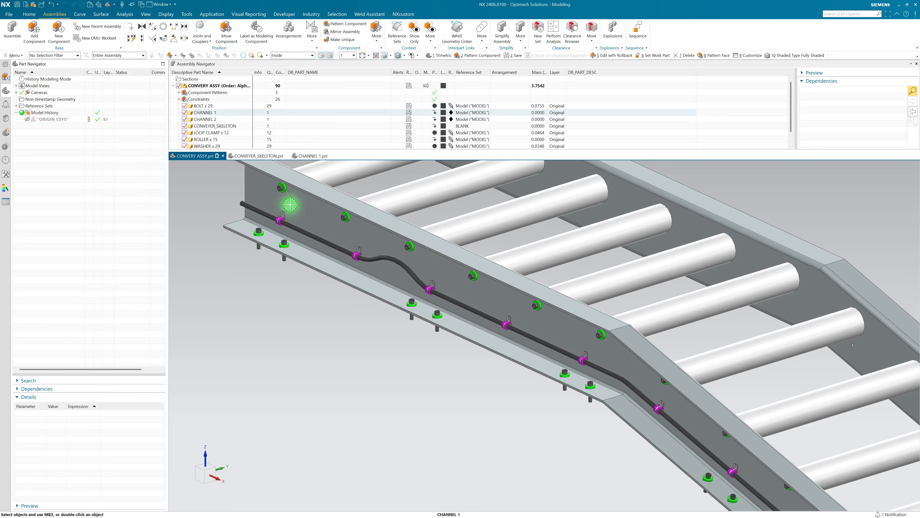
scroll(333, 268, "down", 1)
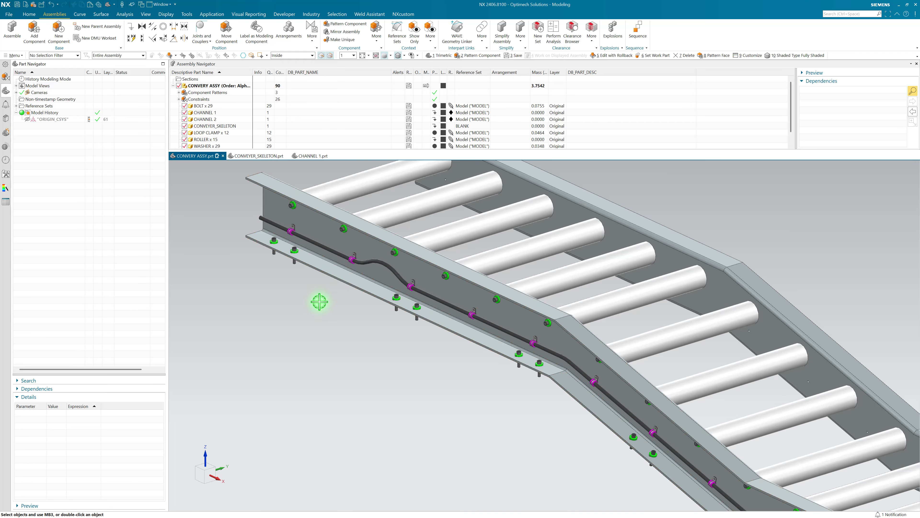
scroll(312, 329, "down", 2)
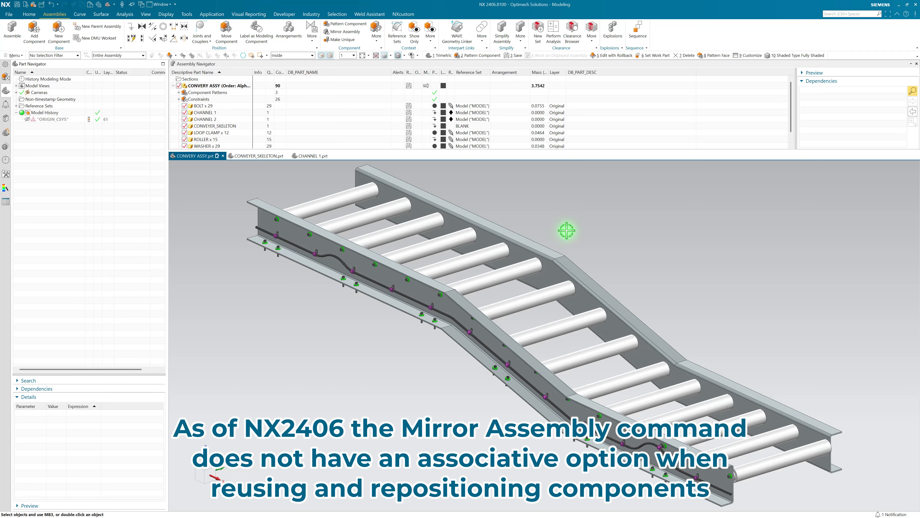
Step: Edit the washer, bolt and roller Reference pattern to also include the washer and bolt on CHANNEL 2's web
middle_click_drag(566, 230, 650, 343)
scroll(637, 354, "up", 3)
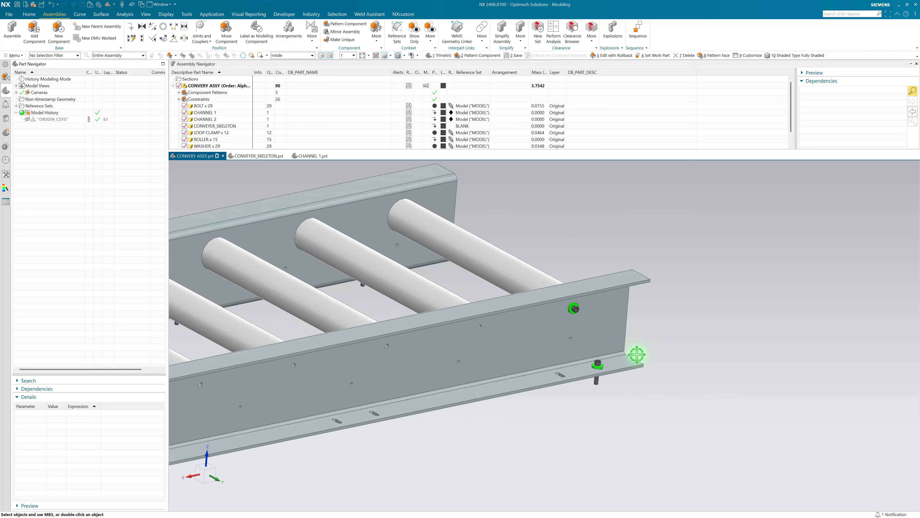
scroll(637, 354, "up", 3)
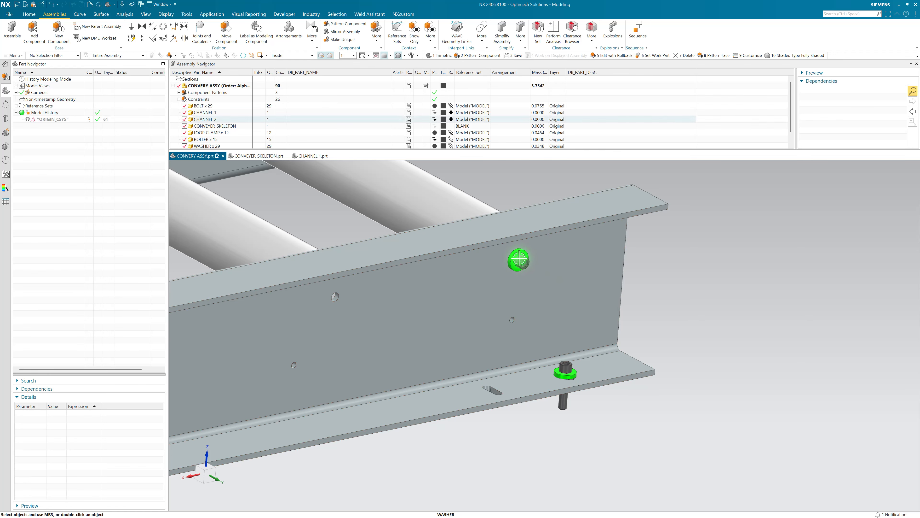
scroll(583, 278, "down", 4)
scroll(446, 207, "down", 1)
middle_click_drag(446, 207, 539, 230, "shift")
left_click(178, 93)
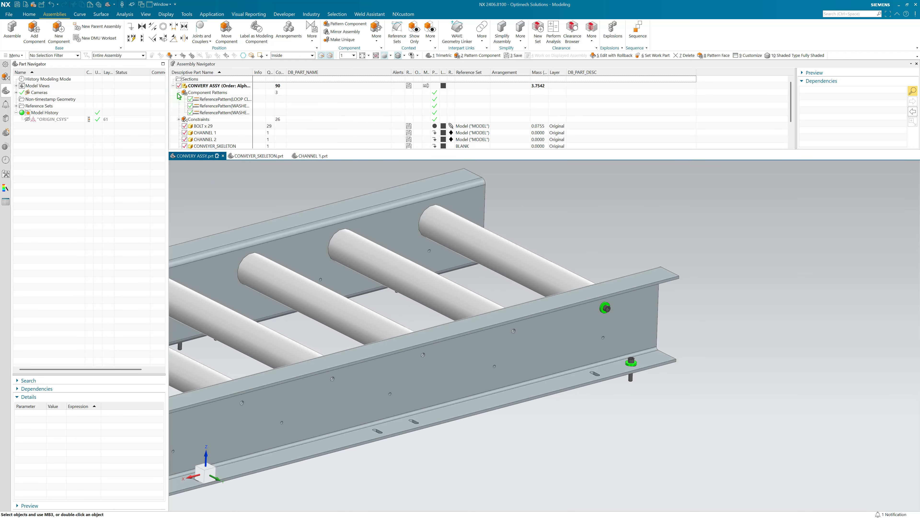
left_click(212, 101)
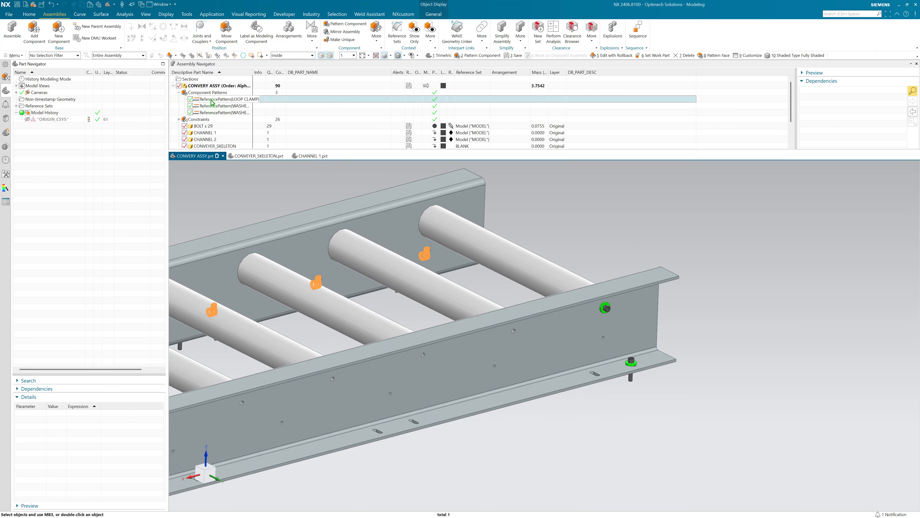
left_click(217, 113)
double_click(217, 113)
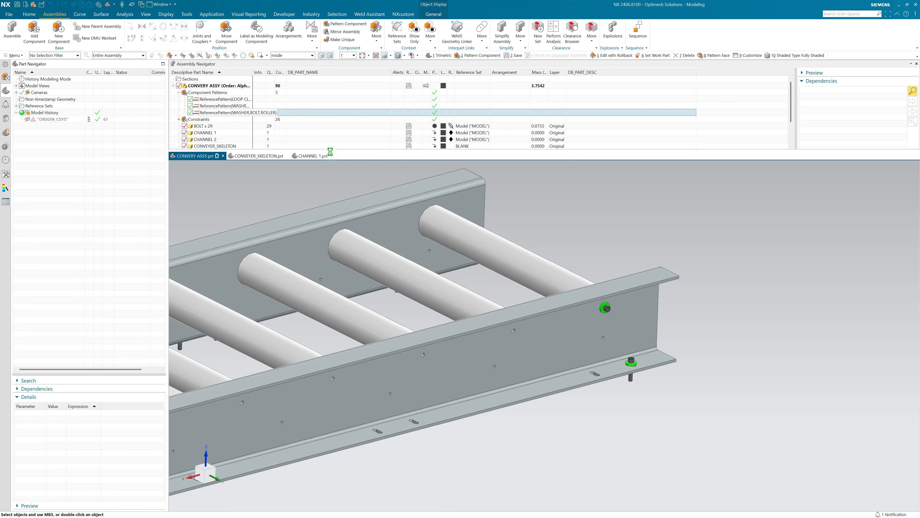
scroll(612, 301, "up", 3)
scroll(615, 299, "up", 3)
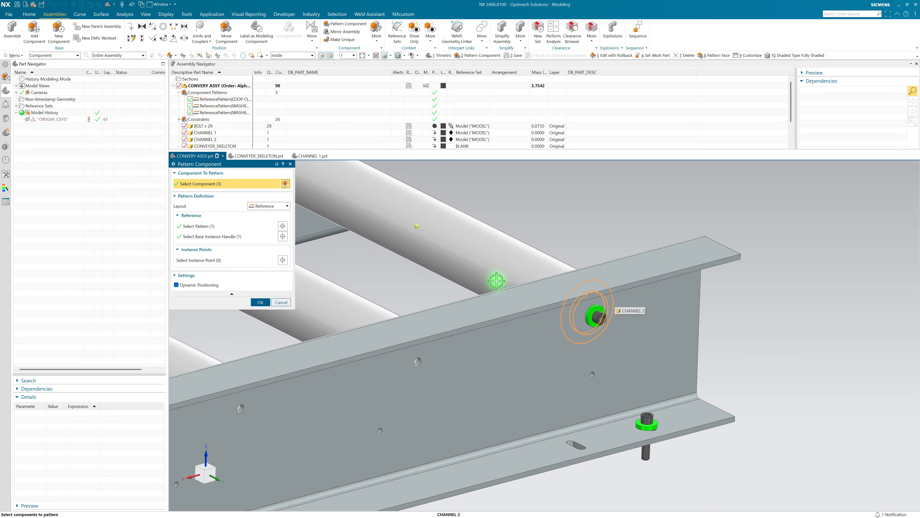
scroll(563, 259, "up", 3)
left_click(611, 334)
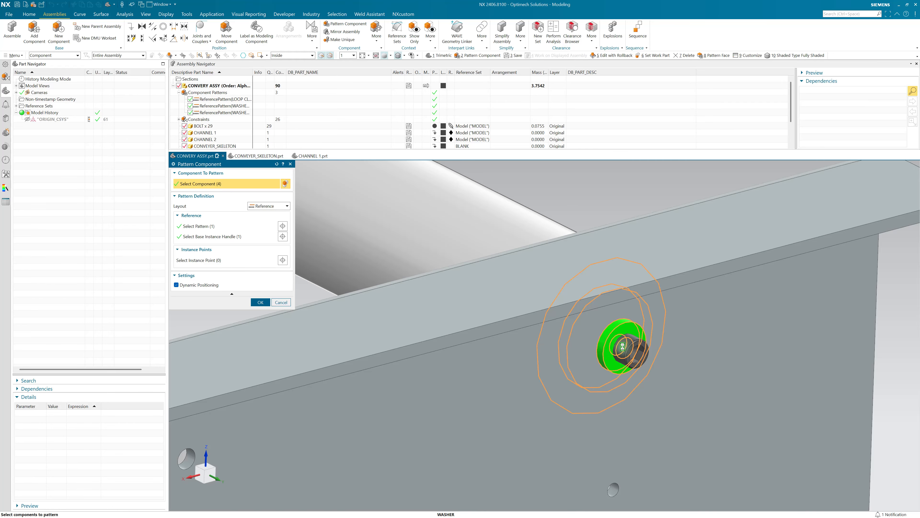
left_click(628, 351)
scroll(657, 288, "down", 5)
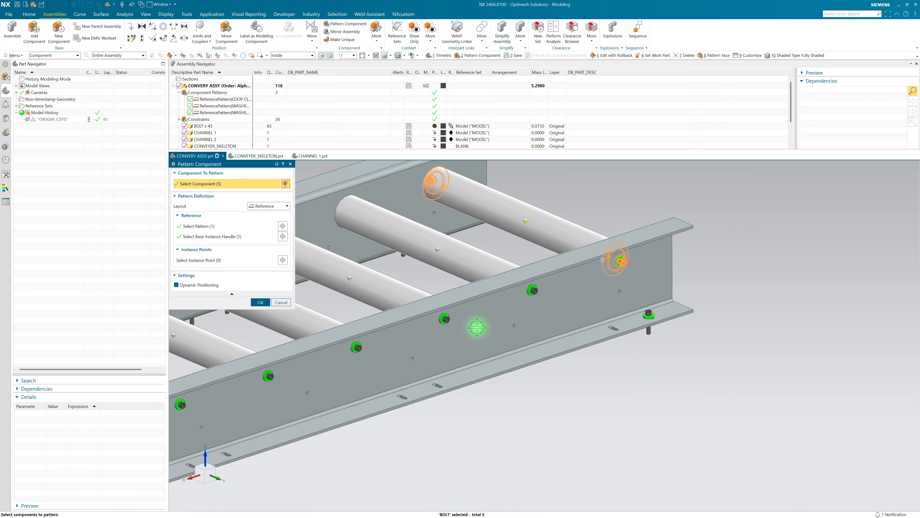
middle_click(305, 343)
Step: Edit the lower flange's washer and bolt Reference pattern to also include the washer and bolt on CHANNEL 2's lower flange
scroll(663, 322, "up", 5)
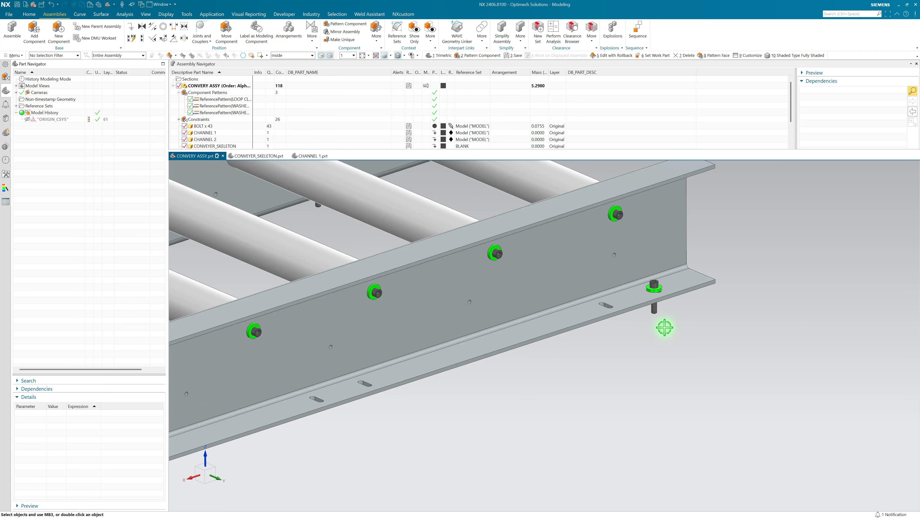
left_click(236, 106)
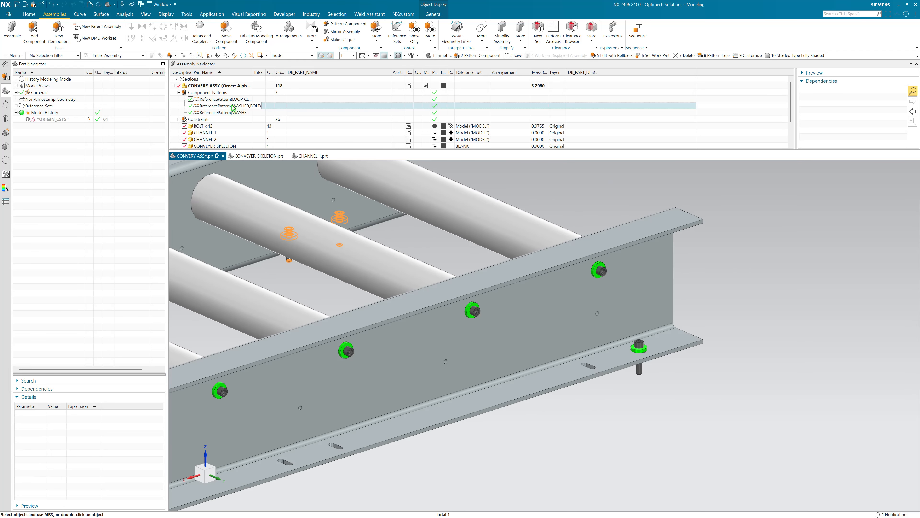
double_click(232, 105)
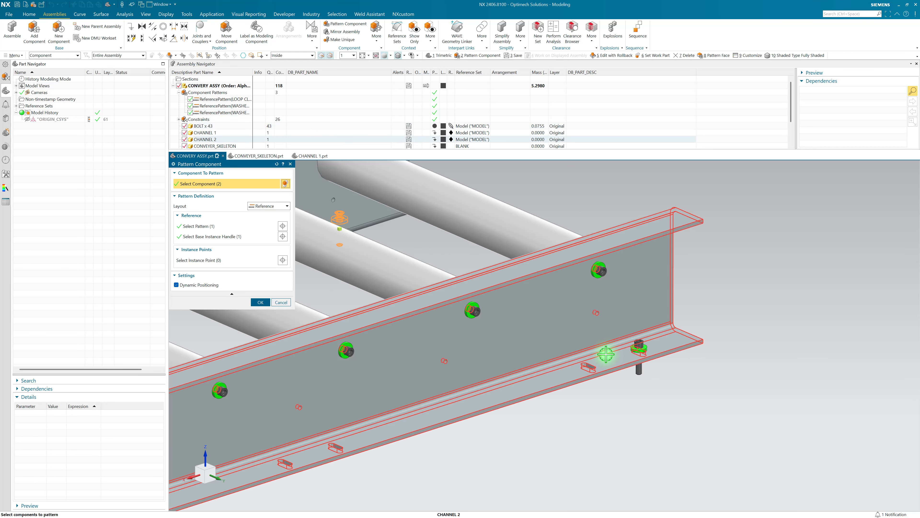
left_click(642, 348)
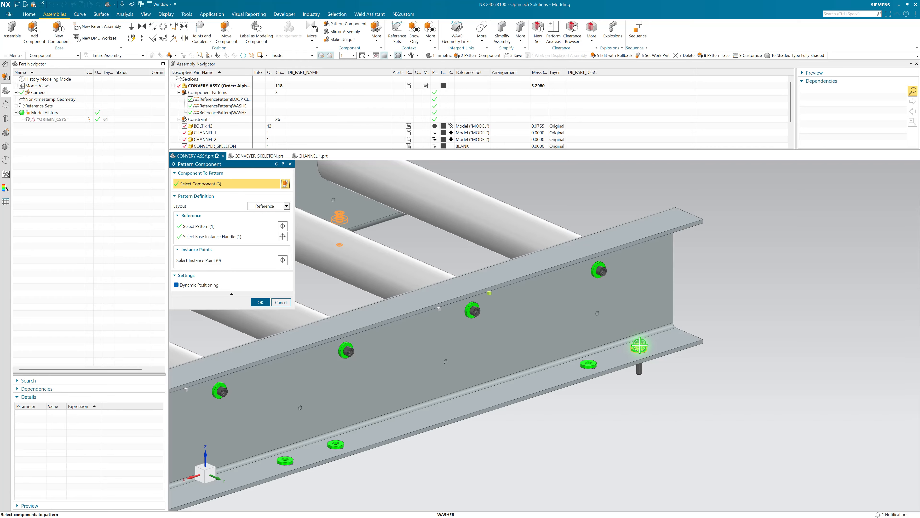
left_click(641, 342)
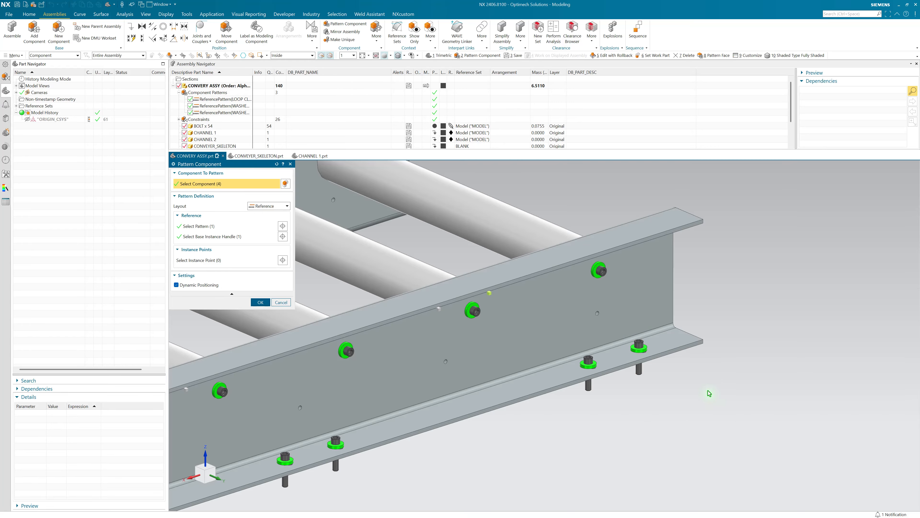
scroll(713, 400, "down", 6)
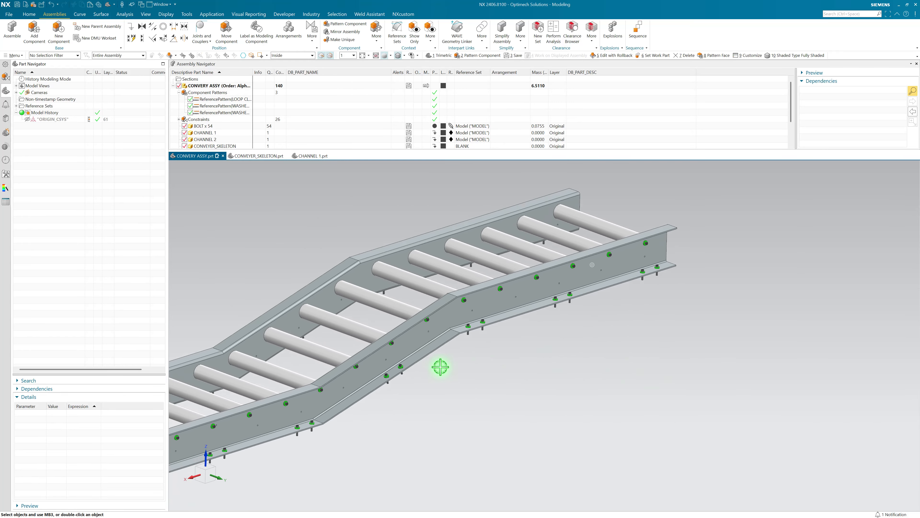
Step: Make CONVEYER_SKELETON the work part within the conveyor assembly
mouse_move(381, 365)
middle_mouse_down()
mouse_move(454, 315)
mouse_move(567, 339)
mouse_move(609, 332)
mouse_move(446, 395)
mouse_move(313, 271)
mouse_move(448, 384)
mouse_move(333, 423)
middle_mouse_up()
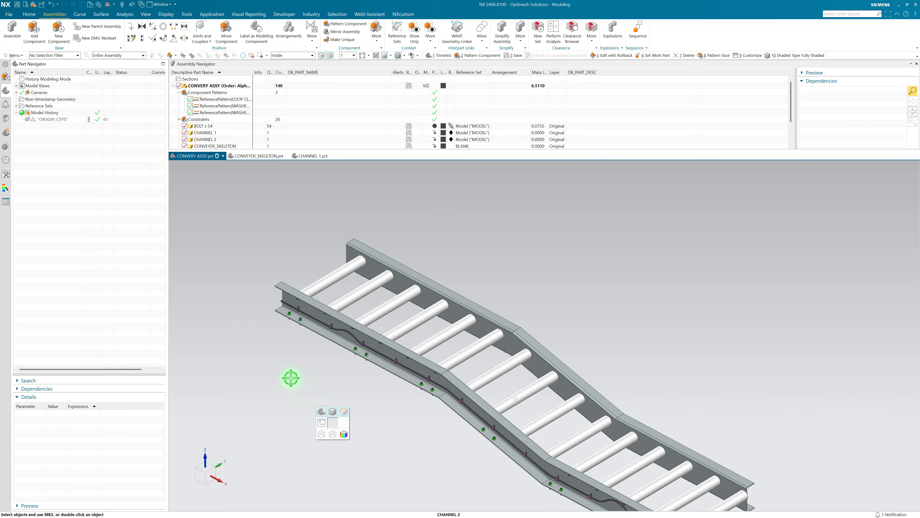
middle_click_drag(259, 358, 328, 267)
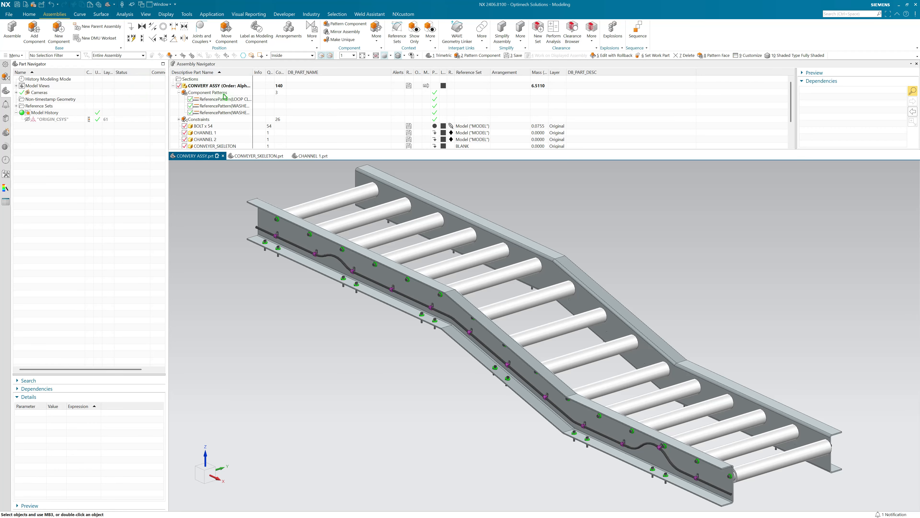
scroll(225, 98, "down", 1)
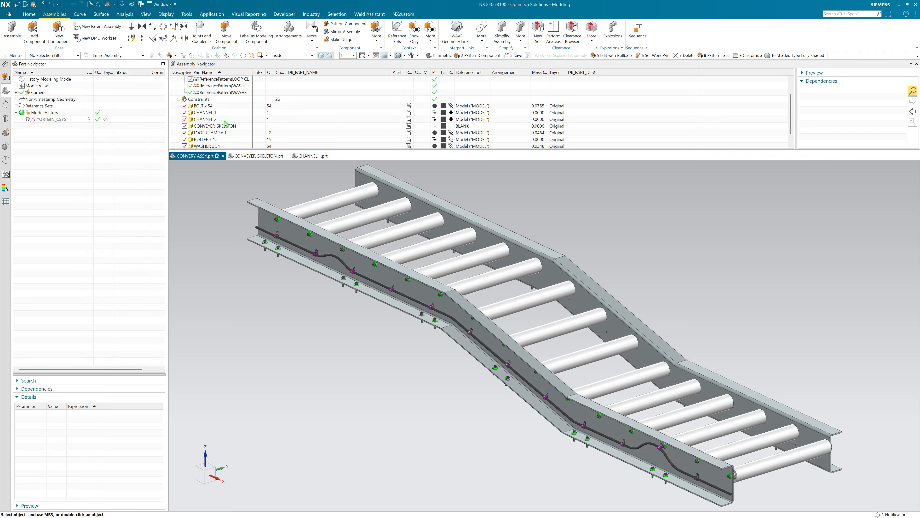
double_click(215, 126)
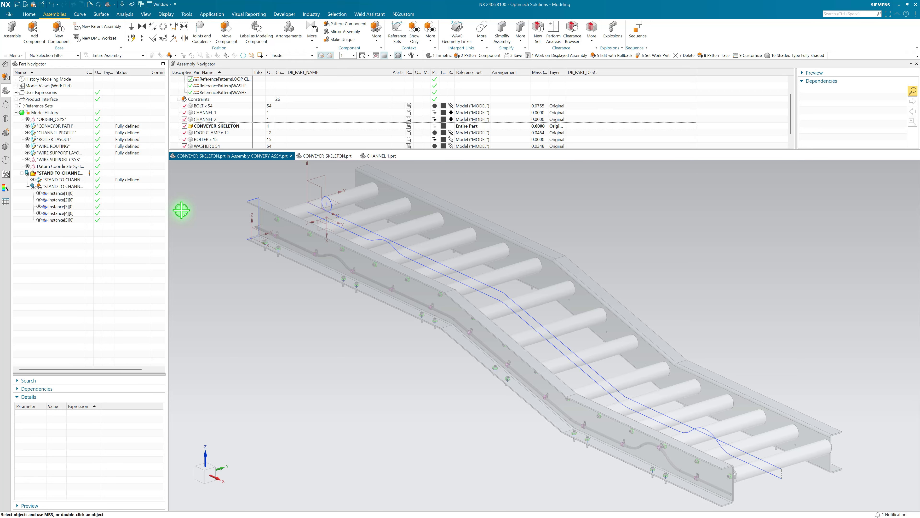
Step: Set the skeleton's ROLLER_WIDTH expression to 36 in and ROLLER_PITCH to 5 in, and apply the update to the assembly
key("ctrl+e")
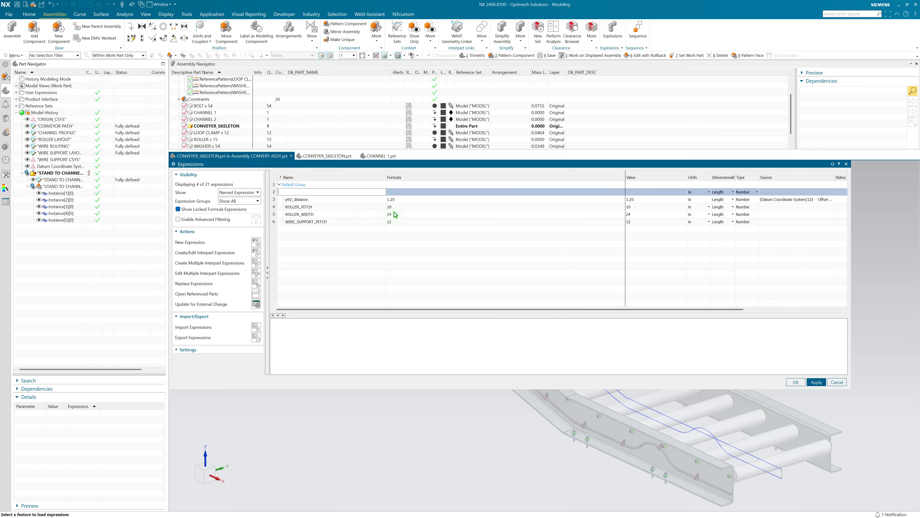
left_click(395, 214)
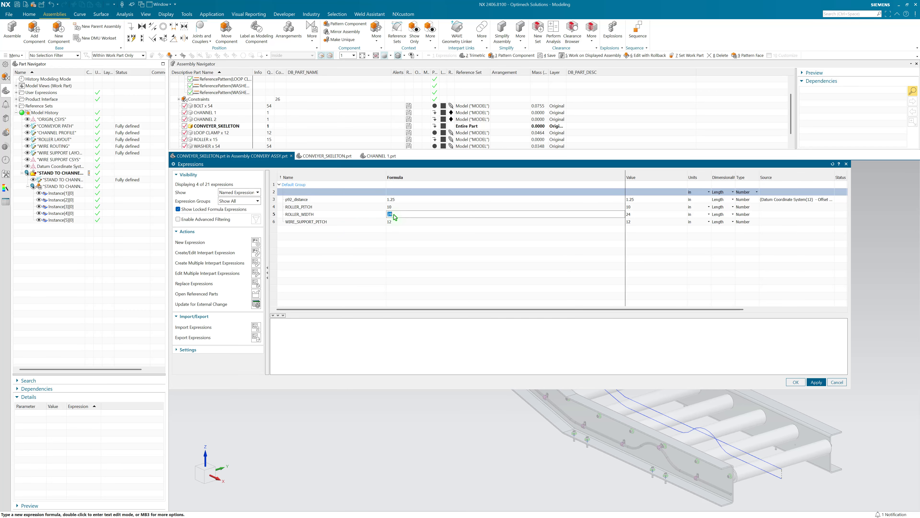
key("Return")
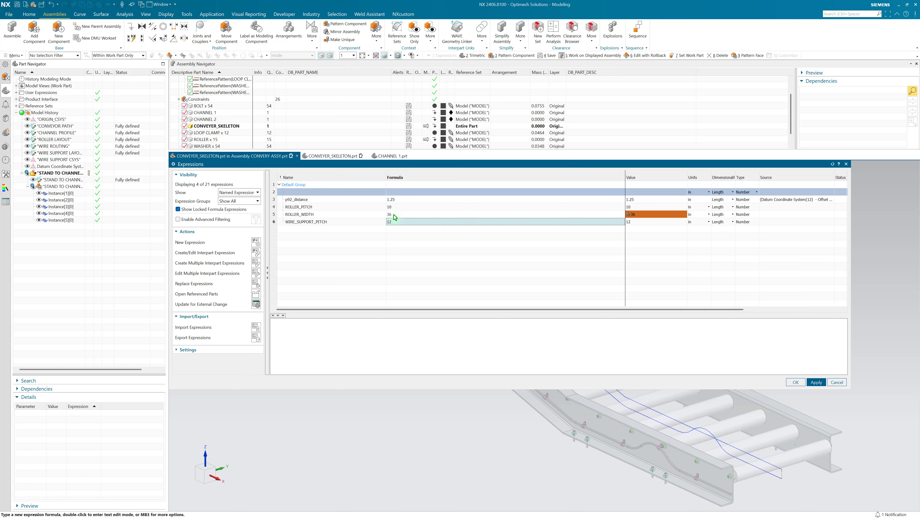
left_click(398, 207)
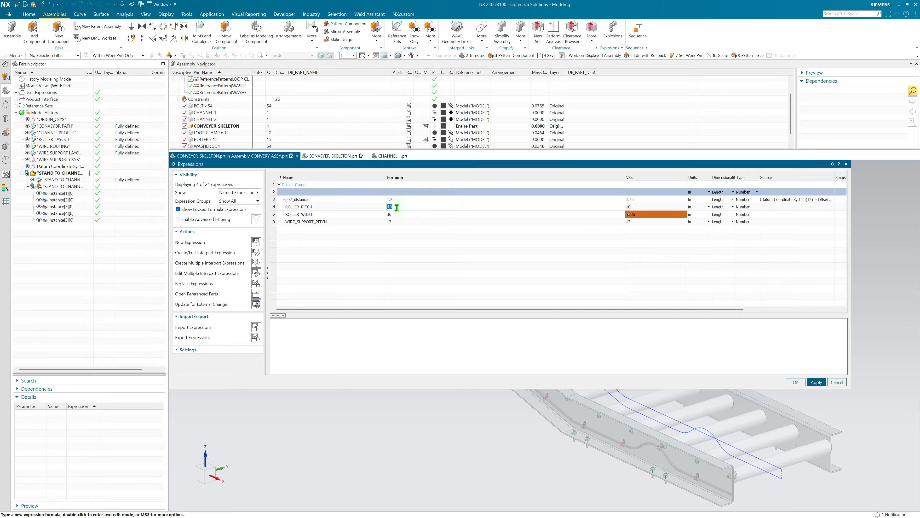
key("Return")
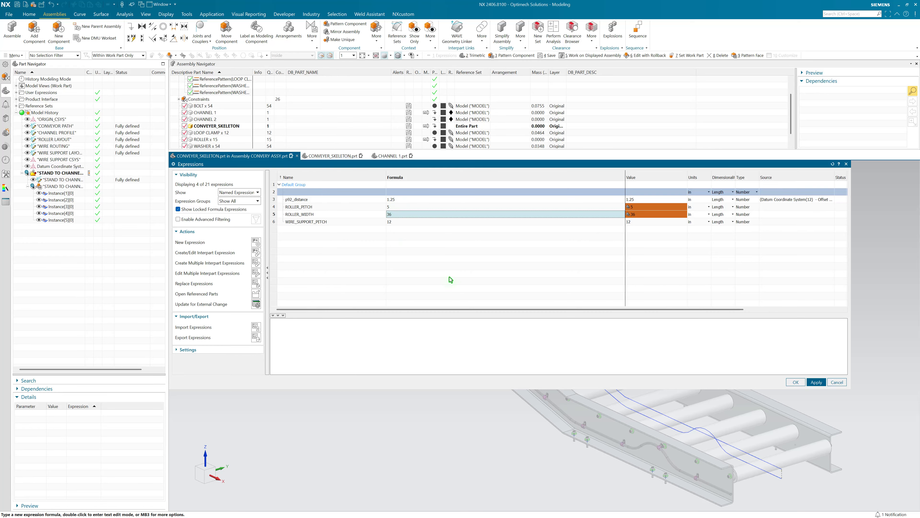
left_click(801, 382)
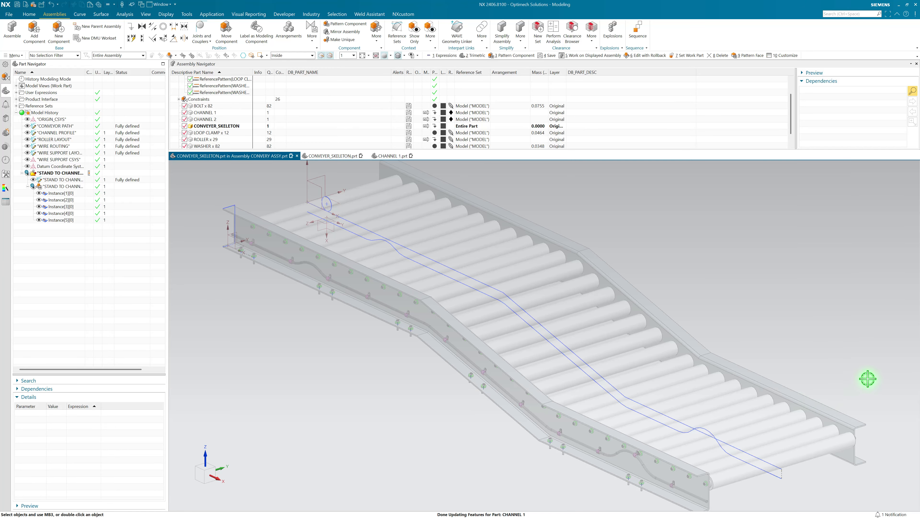
Step: Make the top-level CONVERY ASSY the work part again and show the whole conveyor in a trimetric view
key("F8")
key("Home")
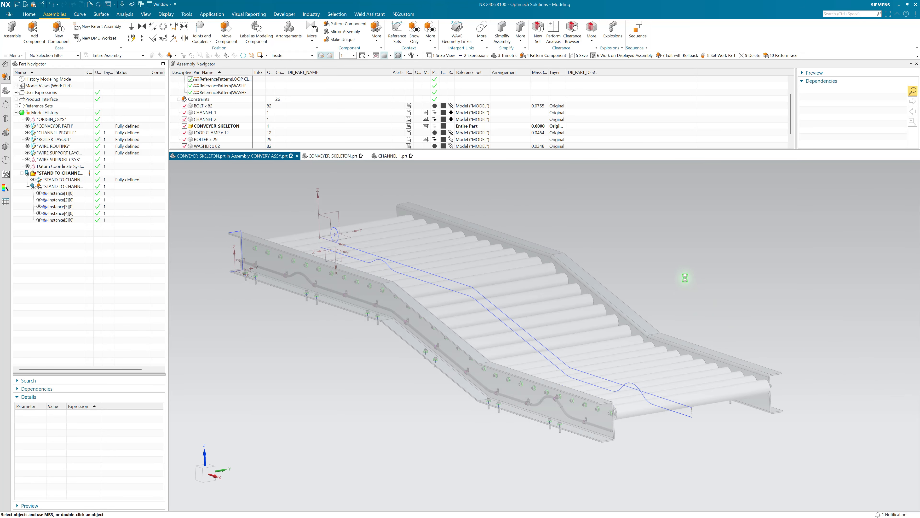
right_click(690, 263)
left_click(706, 278)
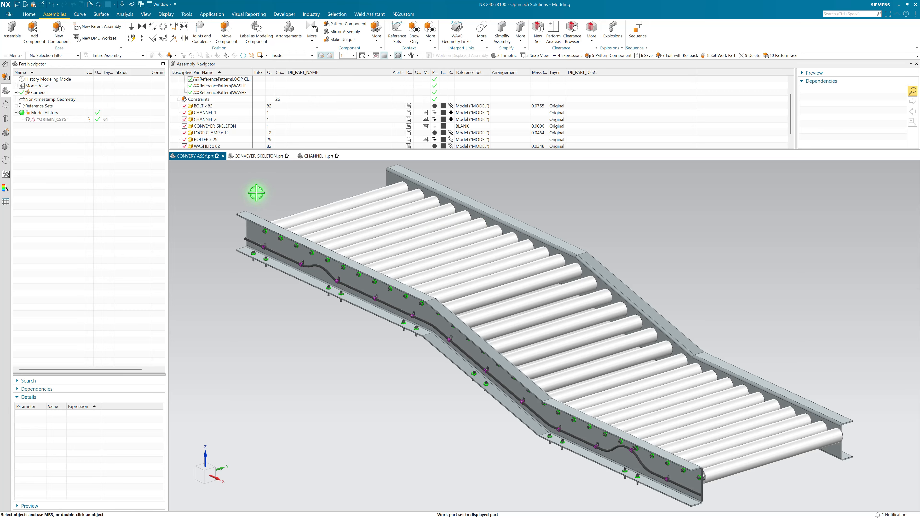
scroll(221, 135, "up", 1)
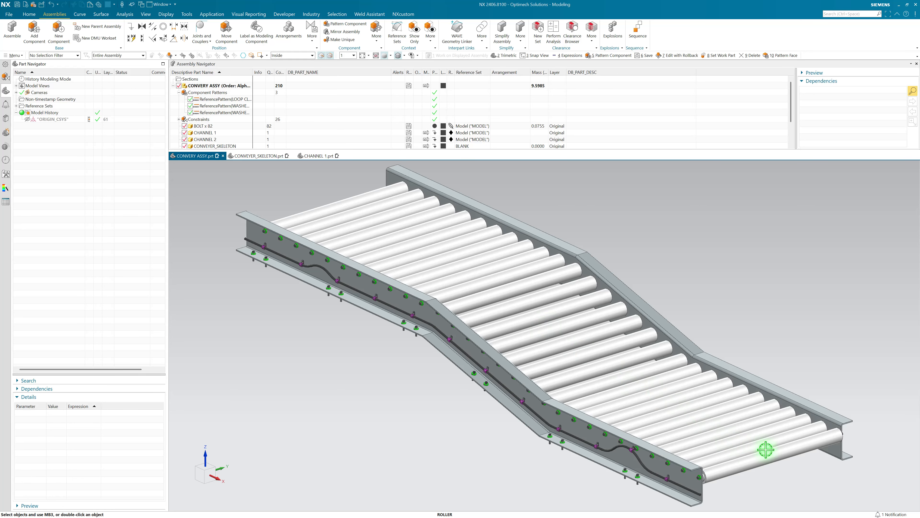
Step: Examine the bolts, washers and loop clamps along CHANNEL 1's web and lower flange against the updated rollers
scroll(298, 263, "up", 5)
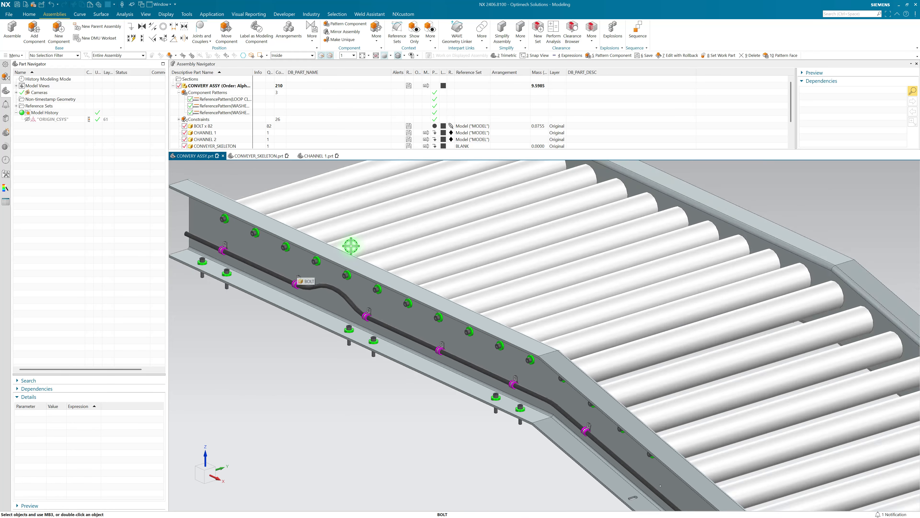
scroll(473, 324, "down", 5)
scroll(339, 322, "down", 2)
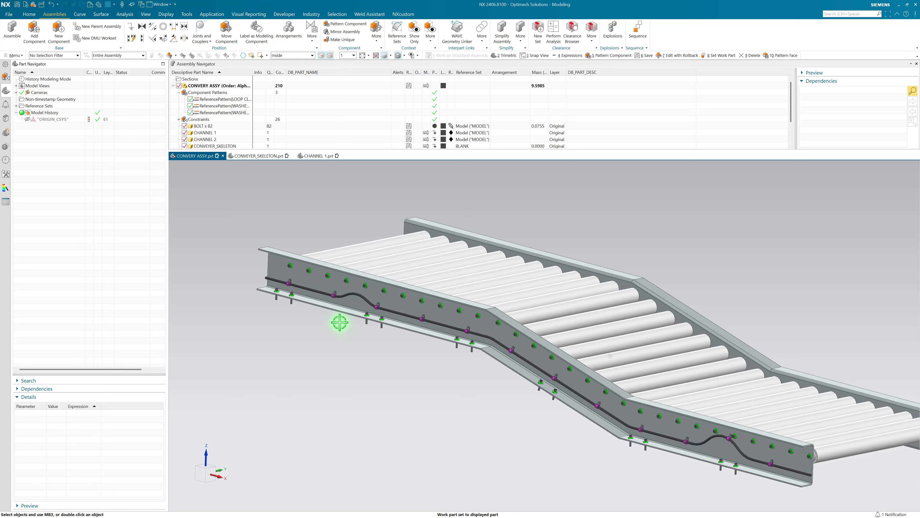
mouse_move(550, 271)
middle_mouse_down()
mouse_move(576, 305)
mouse_move(670, 308)
mouse_move(661, 299)
mouse_move(778, 267)
mouse_move(709, 296)
mouse_move(693, 317)
mouse_move(651, 317)
mouse_move(678, 306)
mouse_move(709, 334)
mouse_move(602, 286)
mouse_move(226, 263)
middle_mouse_up()
scroll(636, 318, "up", 5)
scroll(679, 307, "down", 7)
scroll(250, 246, "up", 5)
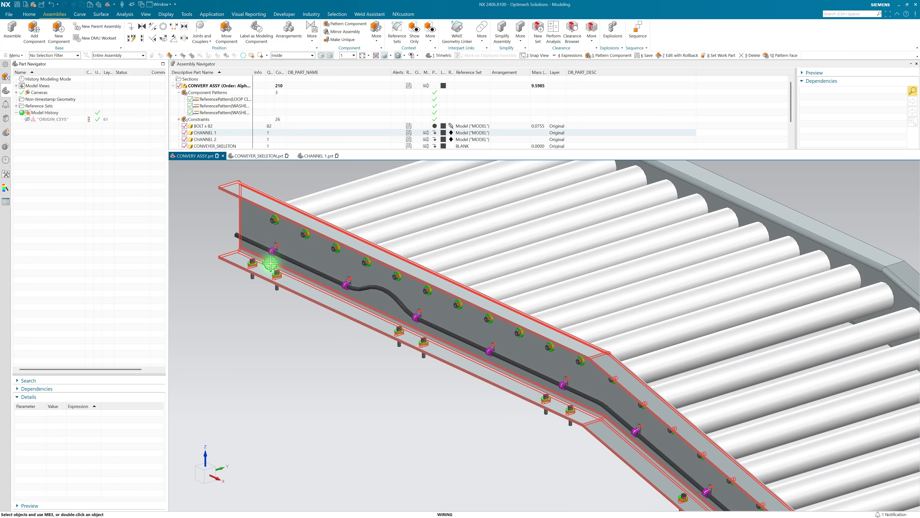
scroll(275, 268, "up", 3)
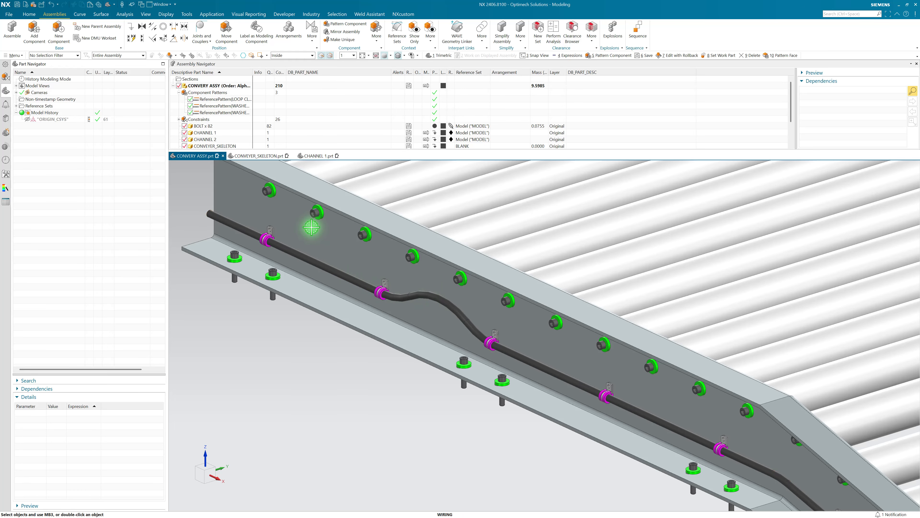
scroll(363, 205, "down", 1)
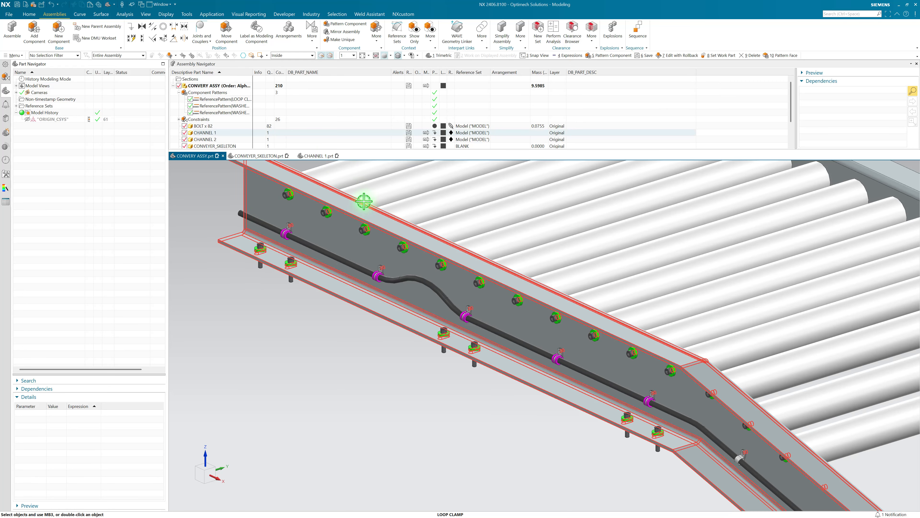
scroll(220, 116, "down", 2)
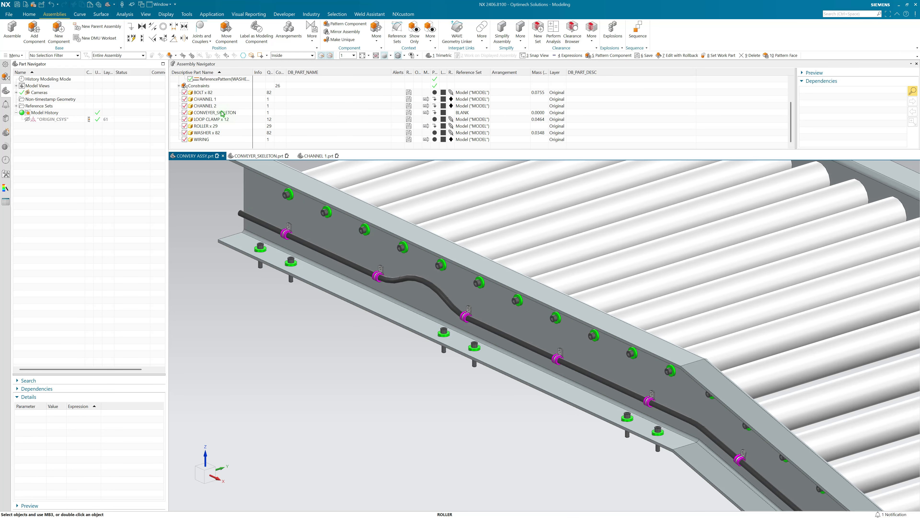
Step: Make CONVEYER_SKELETON the work part and set its WIRE_SUPPORT_PITCH expression to 6 in, applying the update to the assembly
double_click(222, 113)
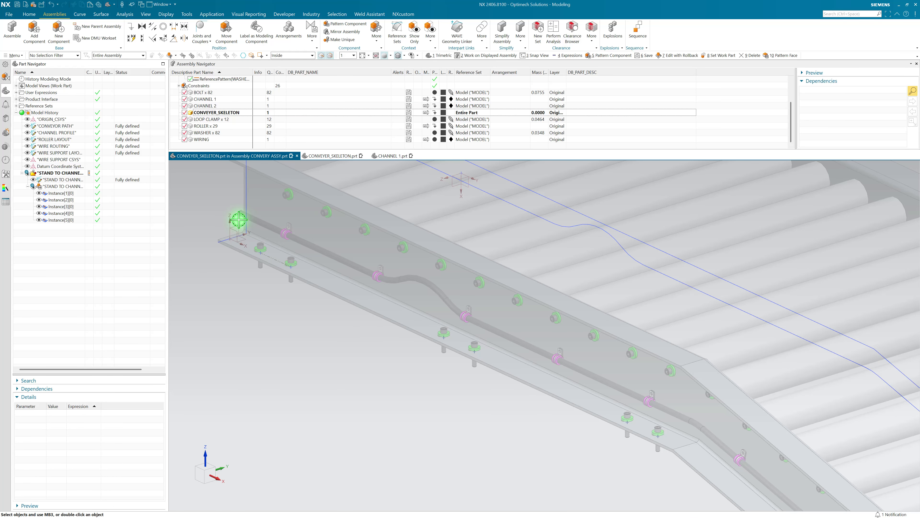
key("ctrl+e")
left_click(318, 223)
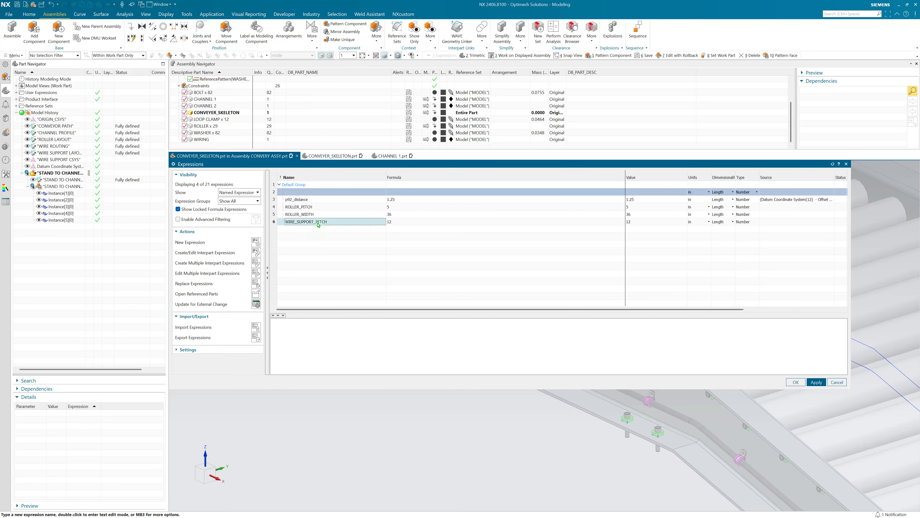
left_click(394, 223)
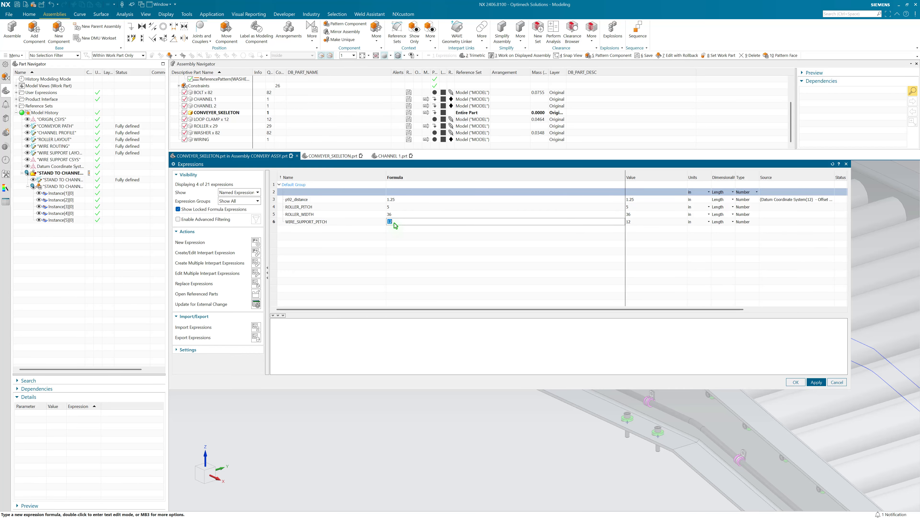
key("Return")
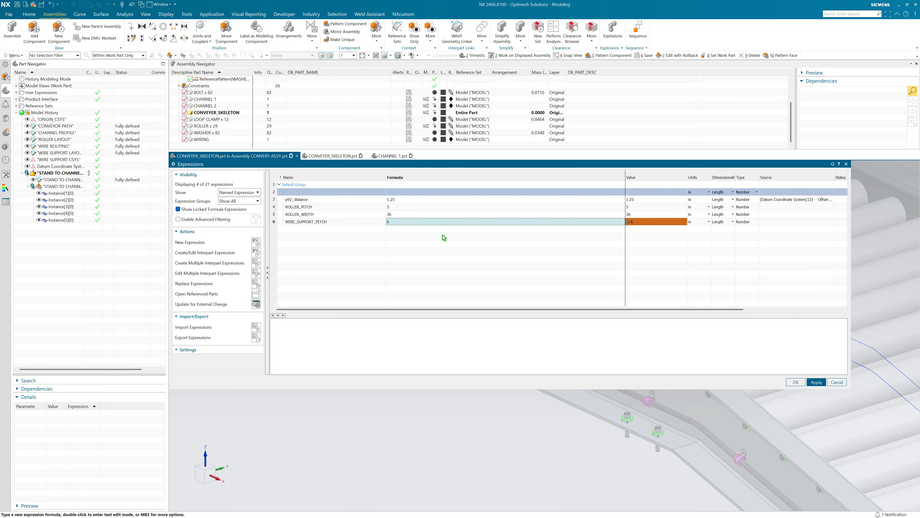
left_click(800, 385)
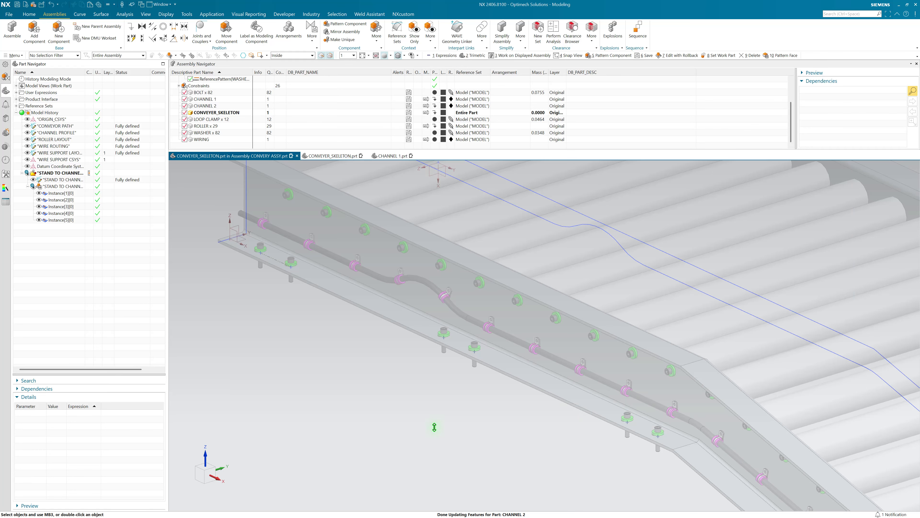
Step: Make the top-level CONVERY ASSY the work part, inspect the loop clamps along the wiring, and restore the trimetric view
right_click(434, 427)
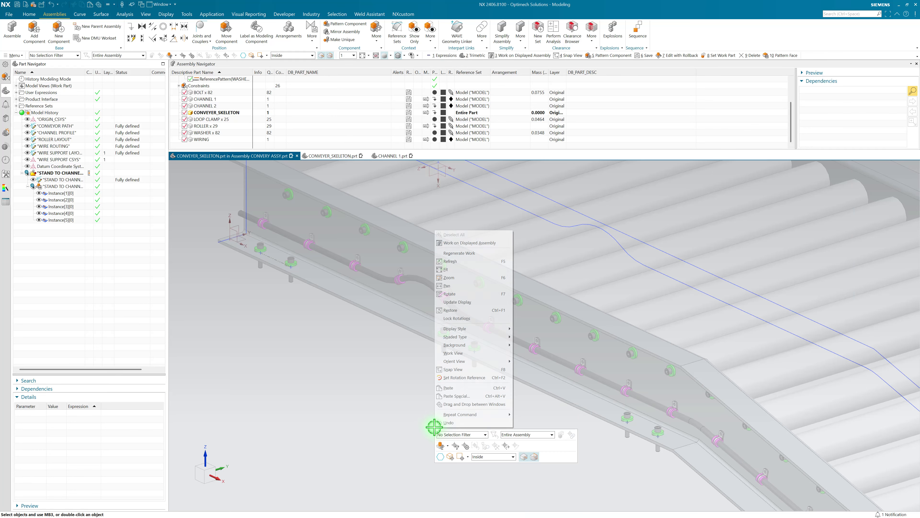
left_click(469, 243)
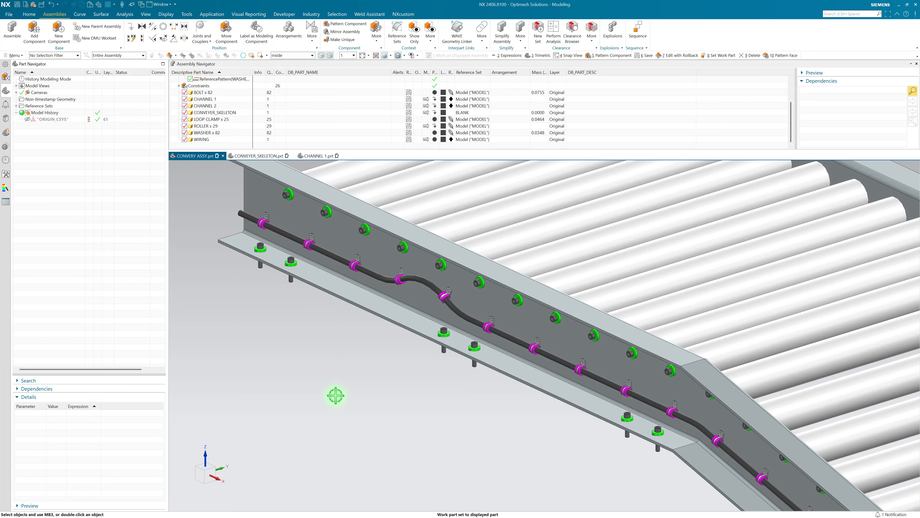
middle_click_drag(370, 343, 322, 310)
scroll(411, 272, "up", 5)
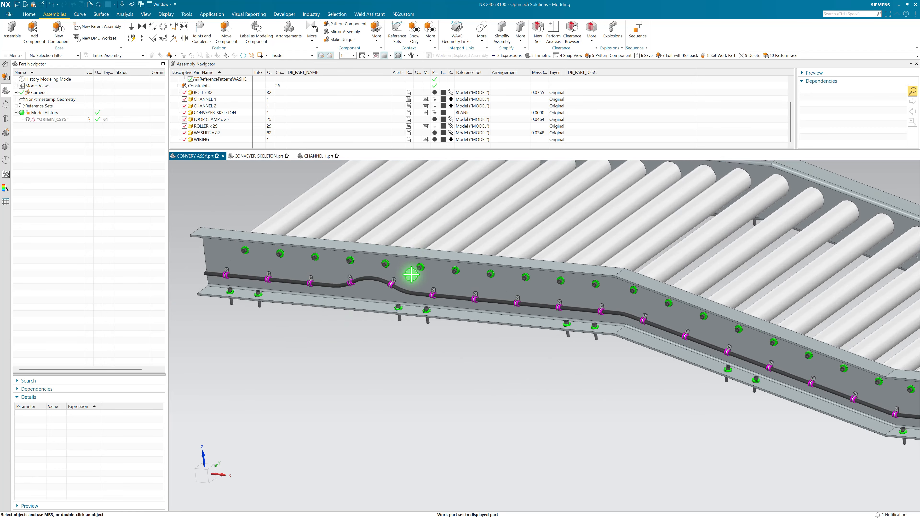
scroll(364, 271, "up", 5)
scroll(347, 350, "down", 8)
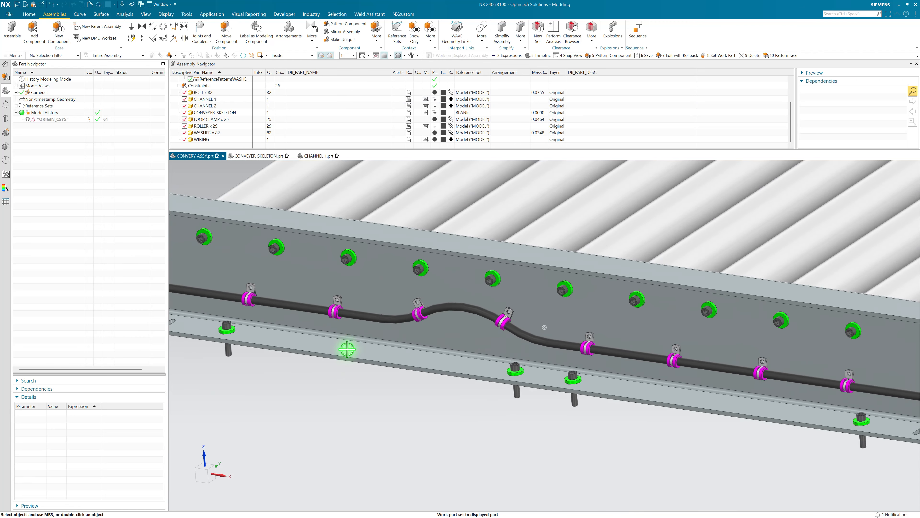
left_click(363, 387)
key("Home")
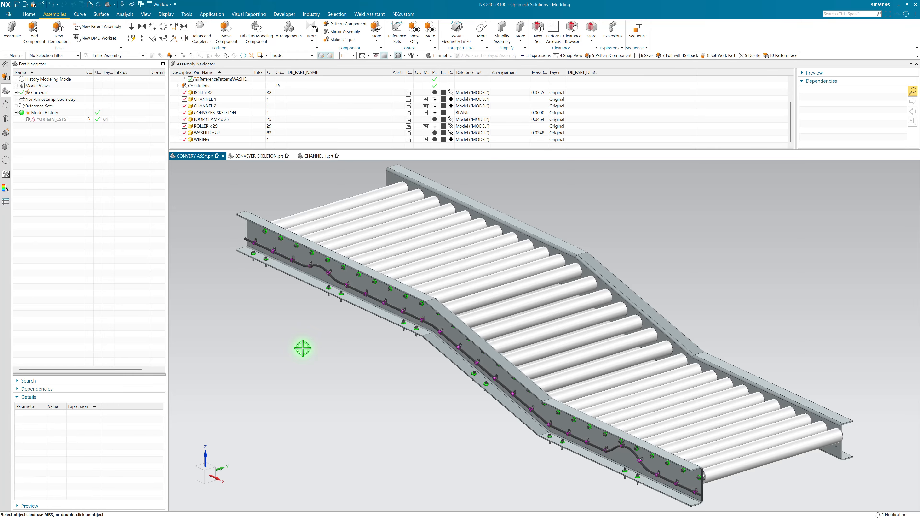
Step: View the CONVEYER_SKELETON part, switch the display to CHANNEL 1, and briefly show and hide its LINKS feature group
left_click(265, 160)
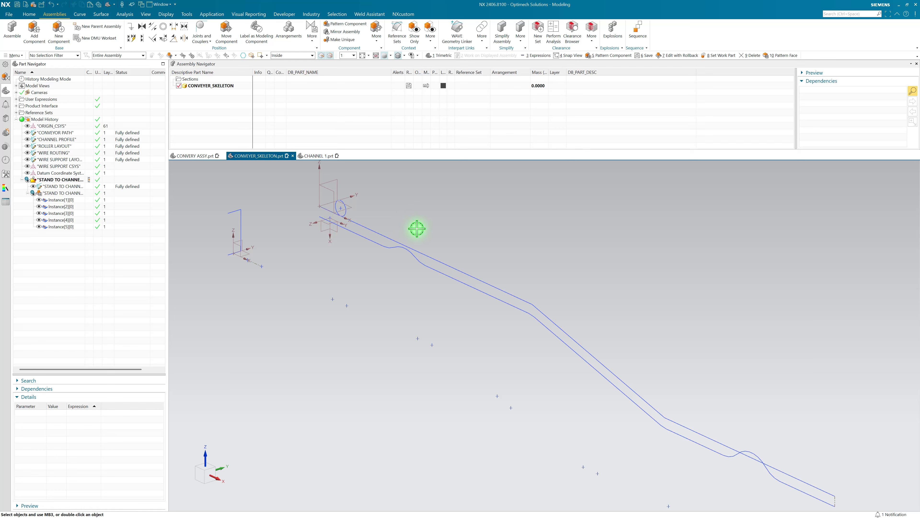
mouse_move(315, 157)
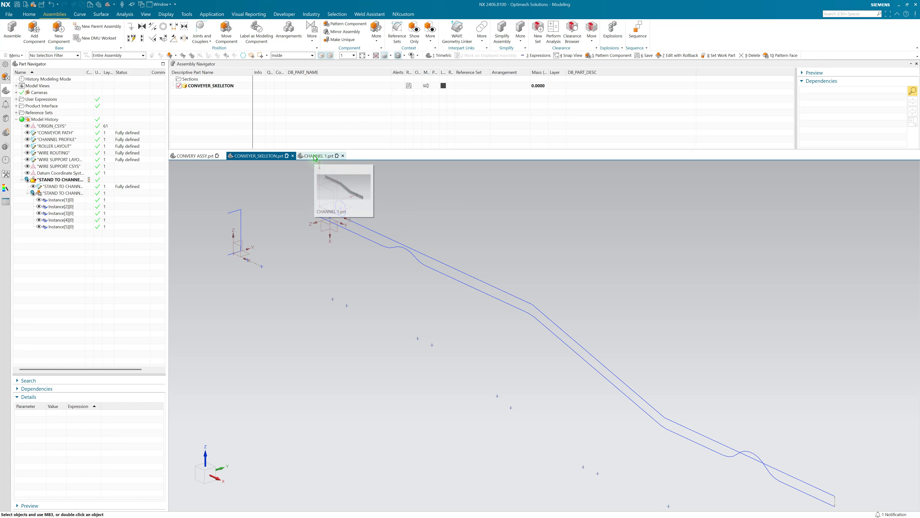
left_click(315, 157)
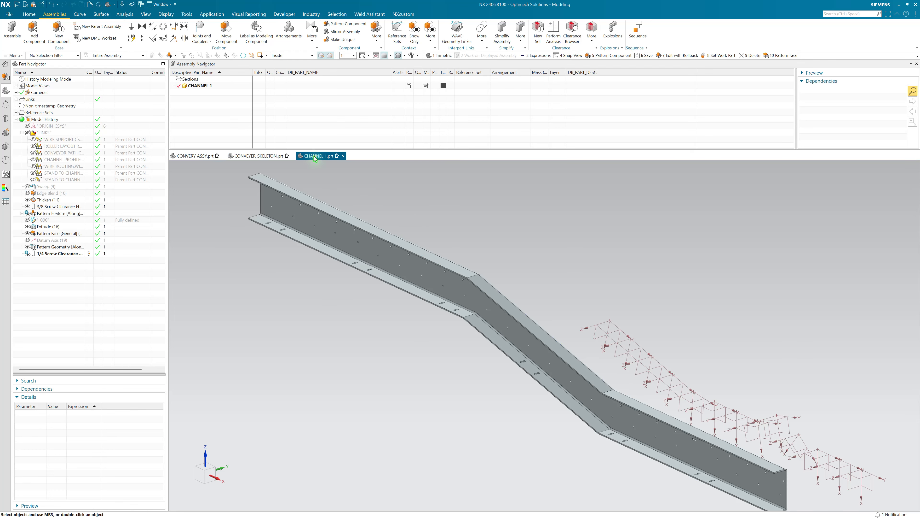
mouse_move(325, 261)
middle_mouse_down()
mouse_move(441, 294)
mouse_move(341, 260)
middle_mouse_up()
left_click(26, 134)
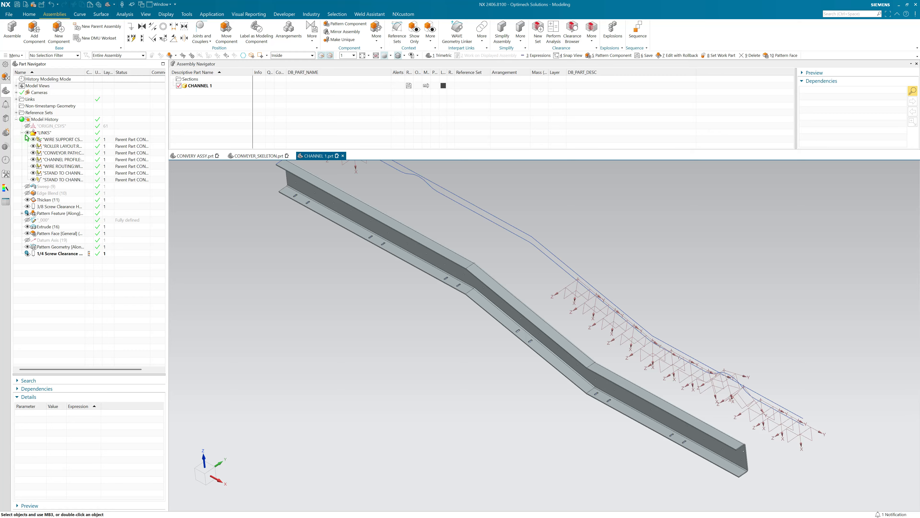
left_click(26, 134)
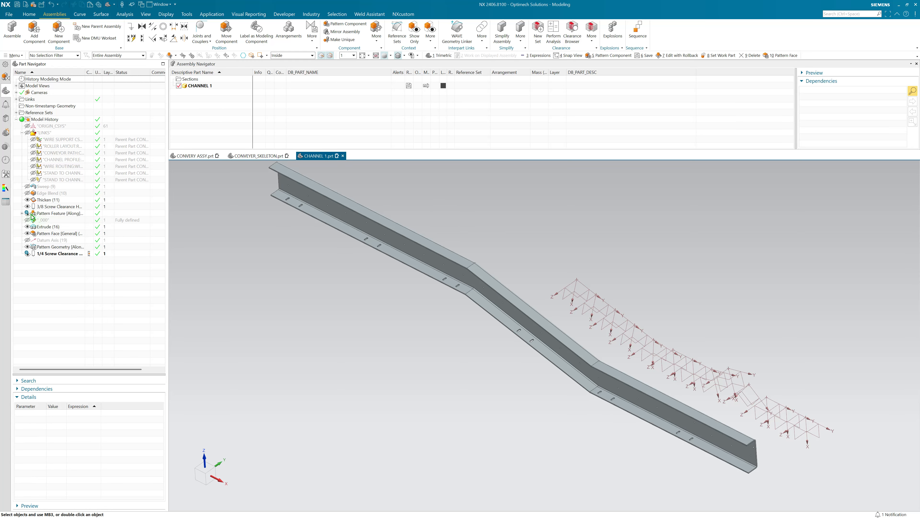
Step: Hide all datums in the CHANNEL 1 part using Show and Hide
key("ctrl+w")
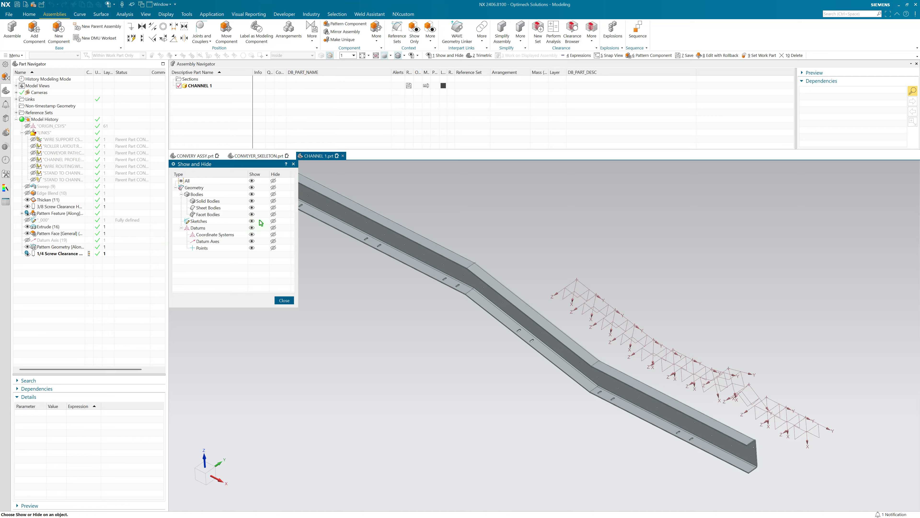
left_click(274, 227)
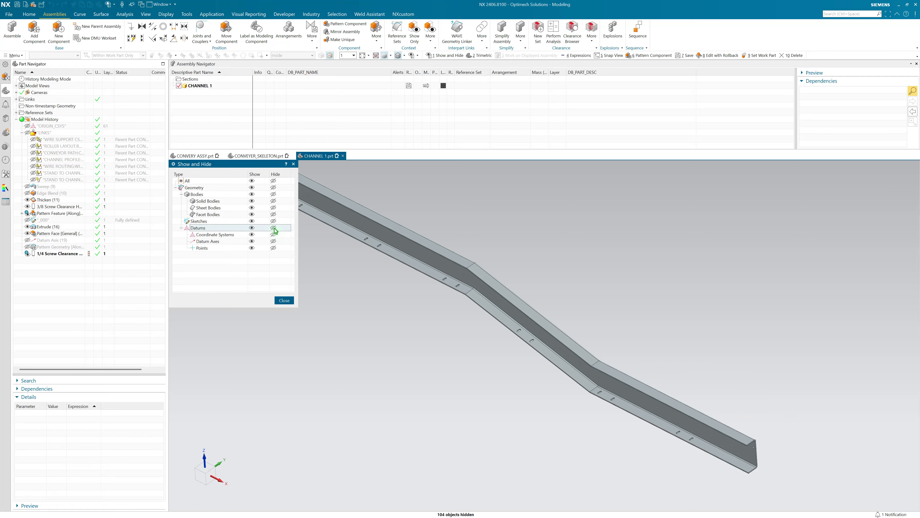
left_click(283, 301)
middle_click_drag(293, 291, 292, 272)
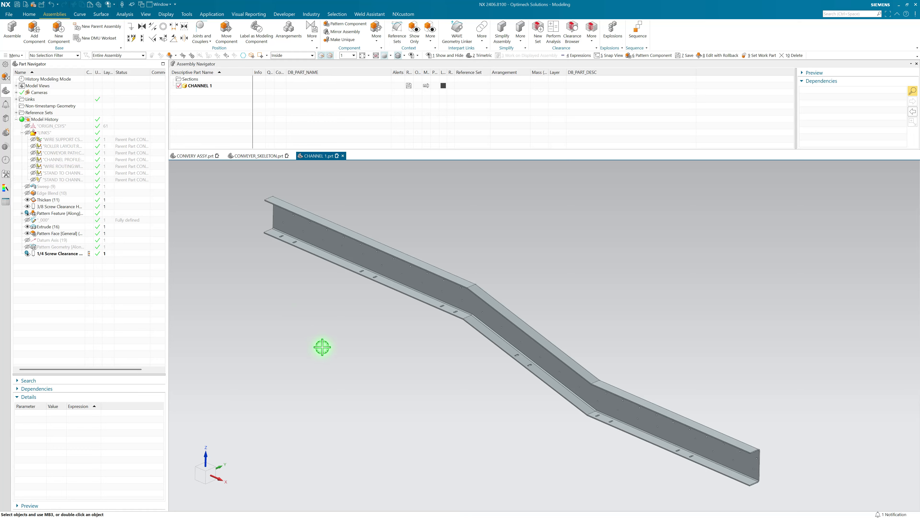
Step: Roll CHANNEL 1's history back to the 3/8 Screw Clearance Hole, inspect that single hole, and show the LINKS group
right_click_drag(322, 347, 281, 315)
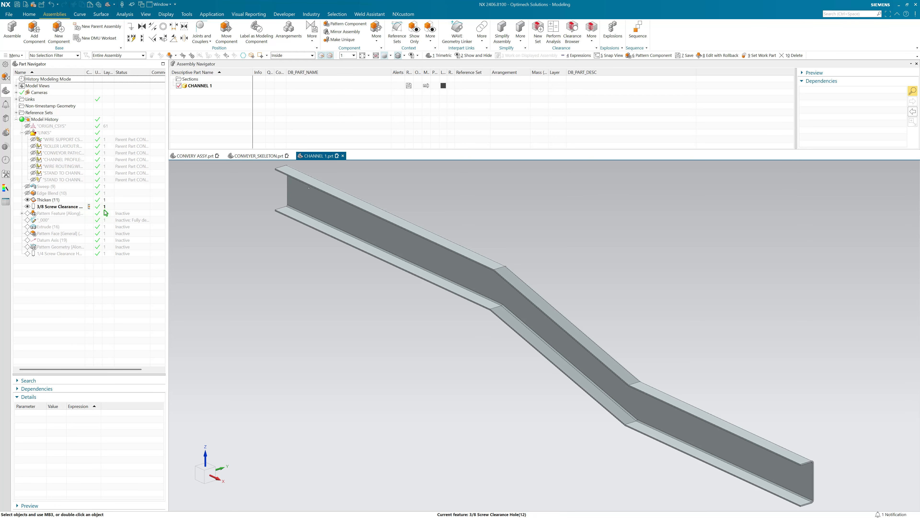
scroll(273, 199, "up", 10)
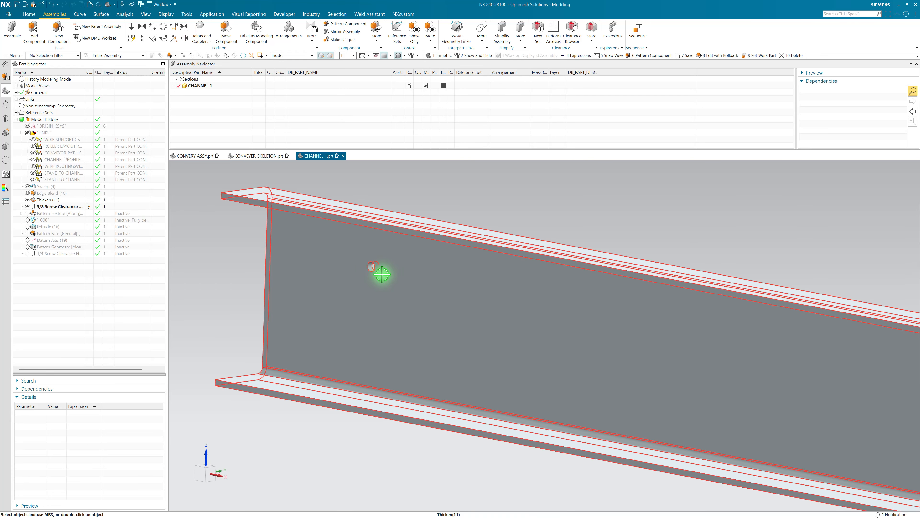
scroll(382, 274, "down", 8)
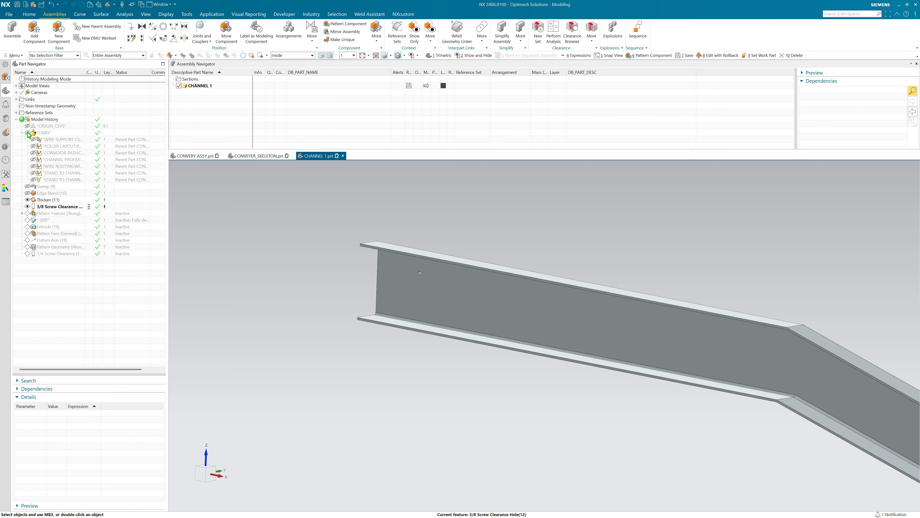
left_click(27, 133)
mouse_move(275, 190)
middle_mouse_down()
mouse_move(294, 207)
mouse_move(585, 290)
mouse_move(551, 320)
mouse_move(543, 310)
middle_mouse_up()
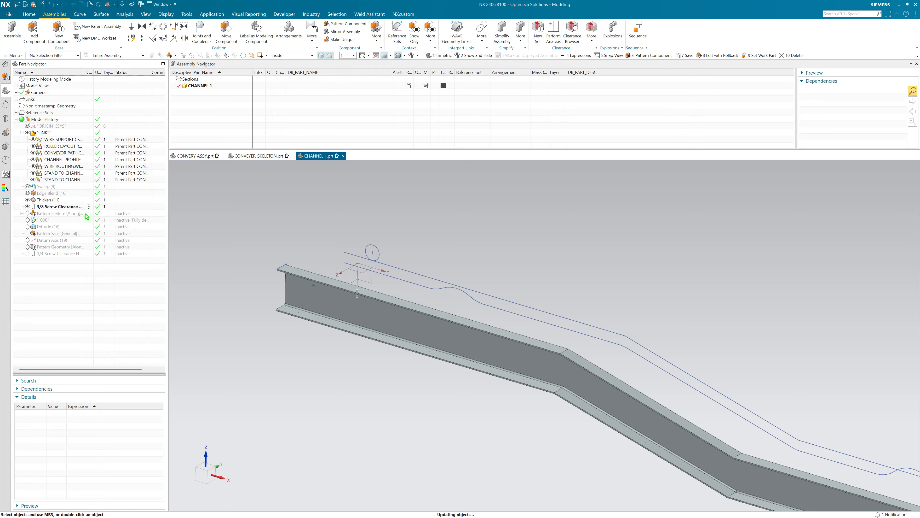
Step: Advance CHANNEL 1's history to the Along-layout Pattern Feature and review its path and pitch settings and the patterned holes without editing them
double_click(67, 213)
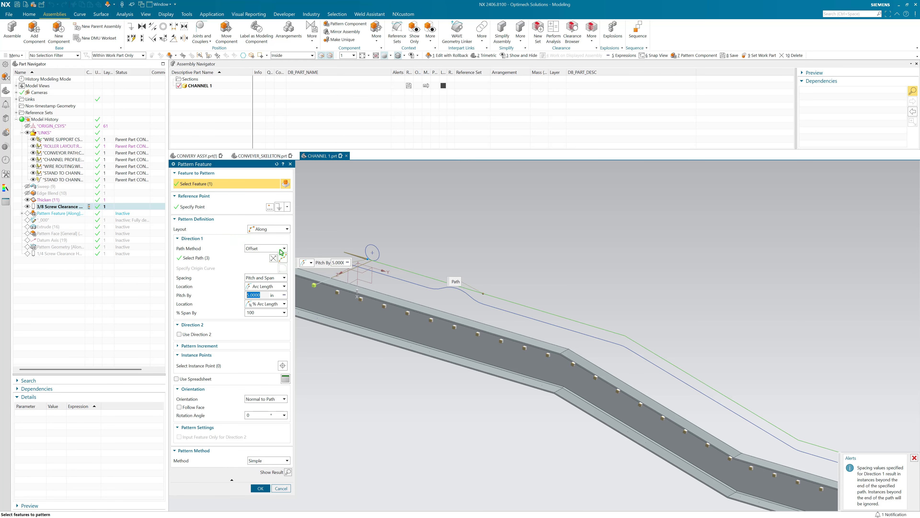
left_click(261, 258)
middle_click_drag(507, 305, 643, 323)
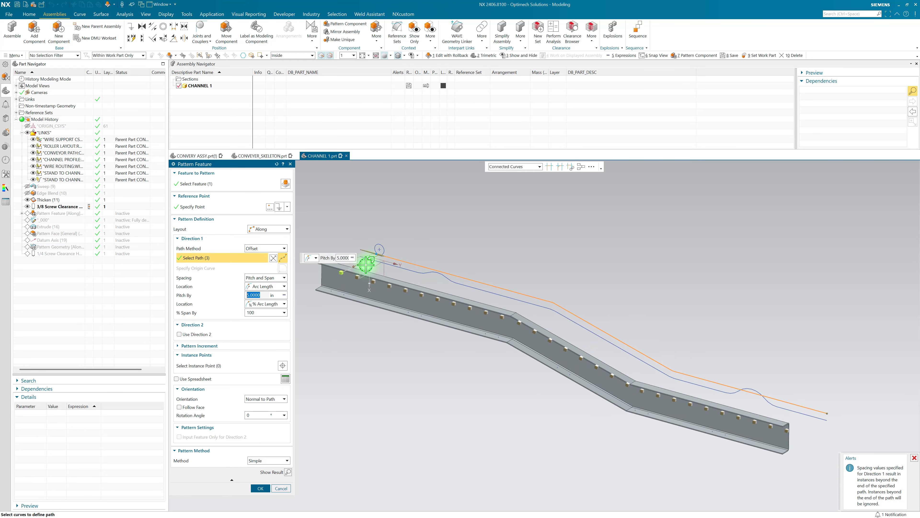
scroll(369, 266, "up", 1)
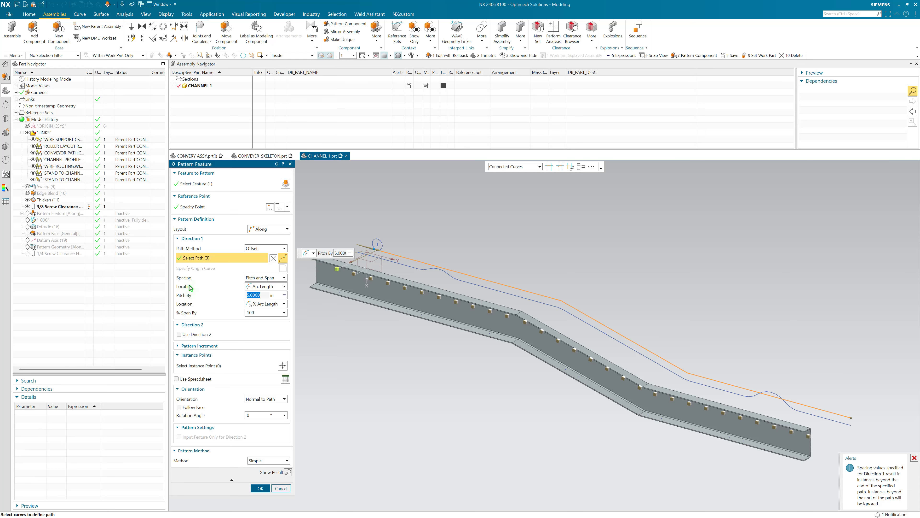
scroll(365, 243, "up", 2)
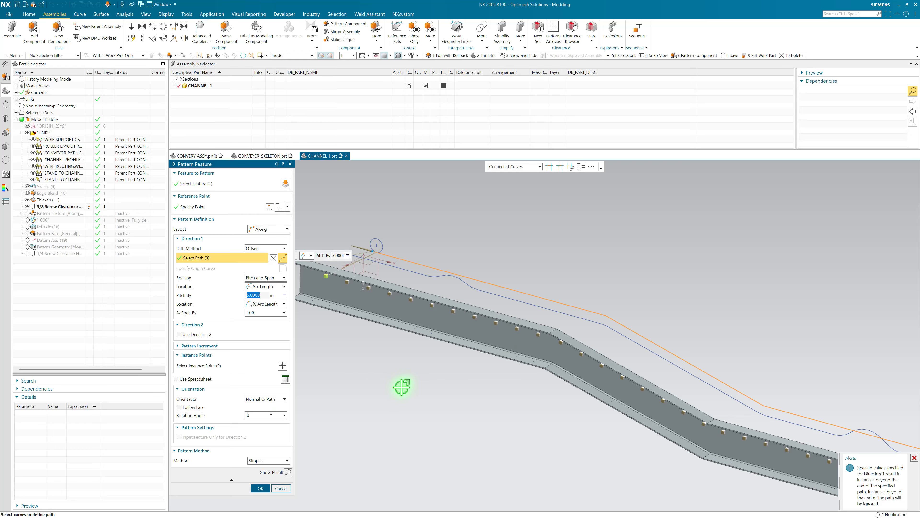
middle_click_drag(402, 387, 412, 368)
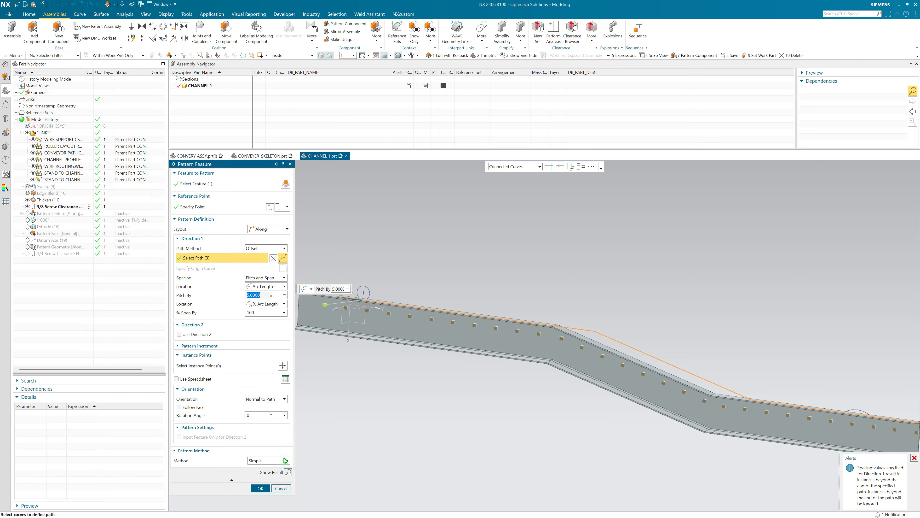
left_click(281, 488)
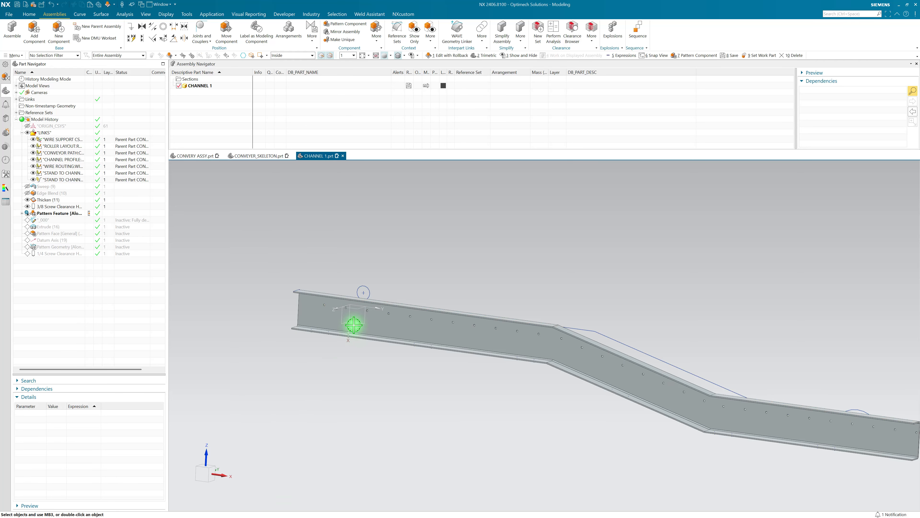
scroll(349, 316, "up", 4)
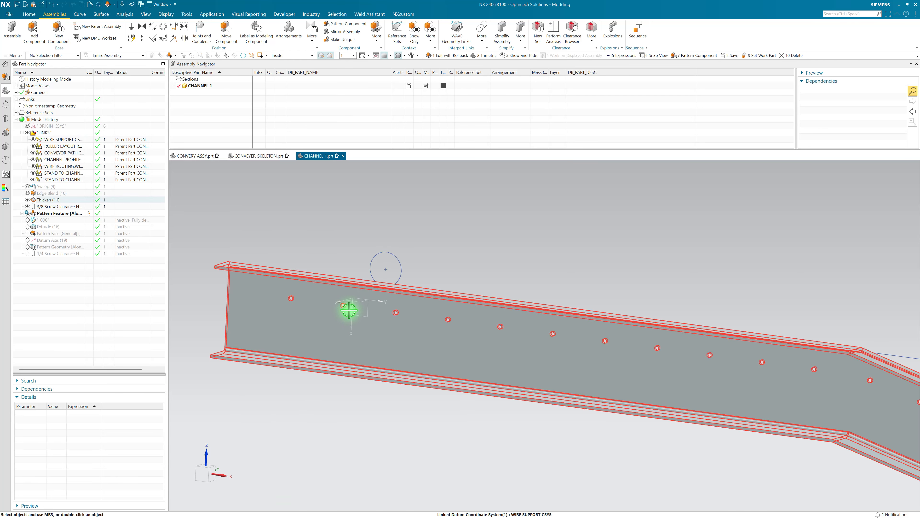
Step: Advance CHANNEL 1's history through Extrude (16) to the General-layout Pattern Face and highlight its patterned slots on the lower flange
left_click(92, 228)
middle_click_drag(187, 277, 284, 366)
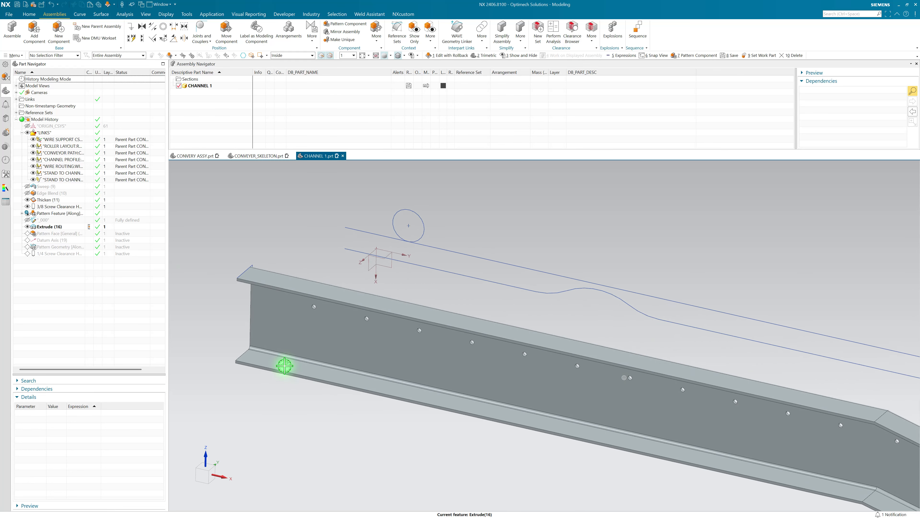
scroll(284, 365, "up", 5)
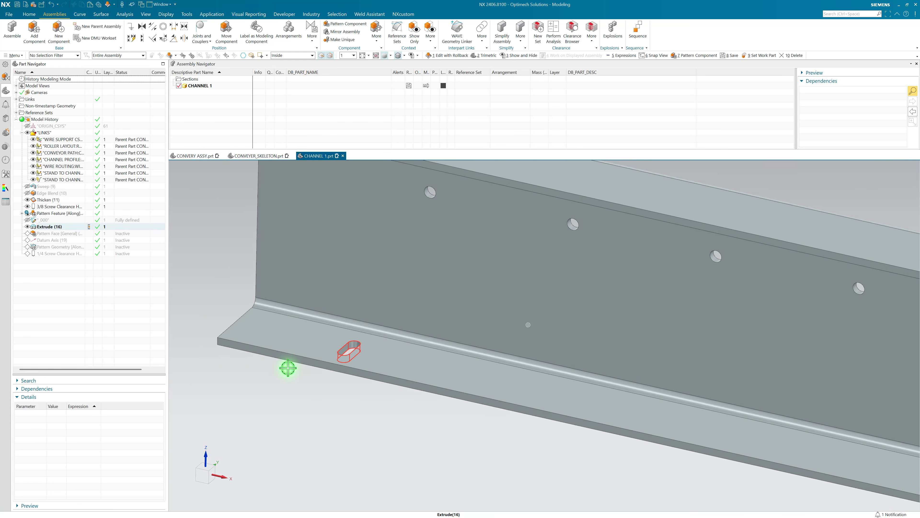
left_click(90, 234)
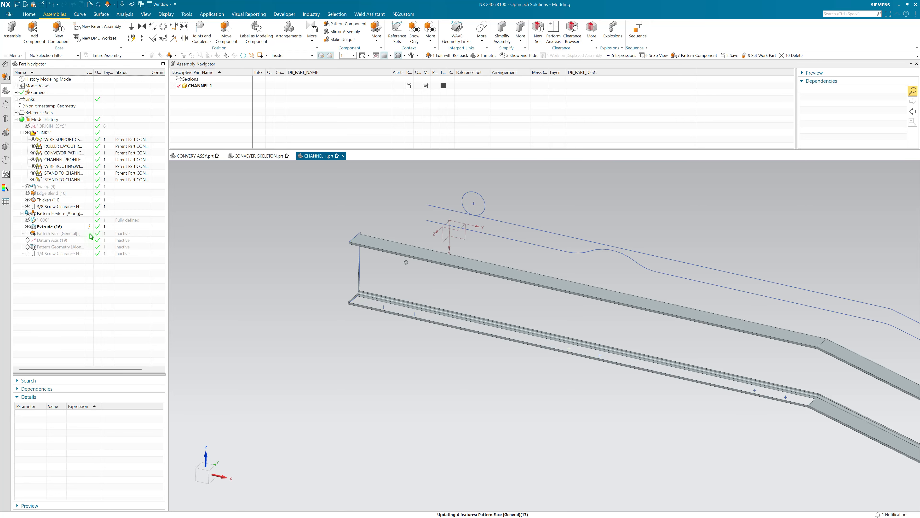
left_click(76, 235)
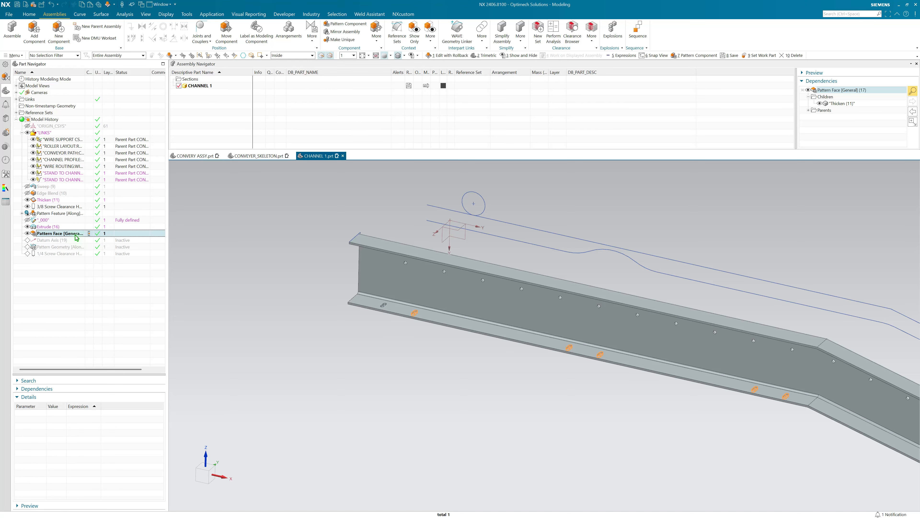
left_click(185, 276)
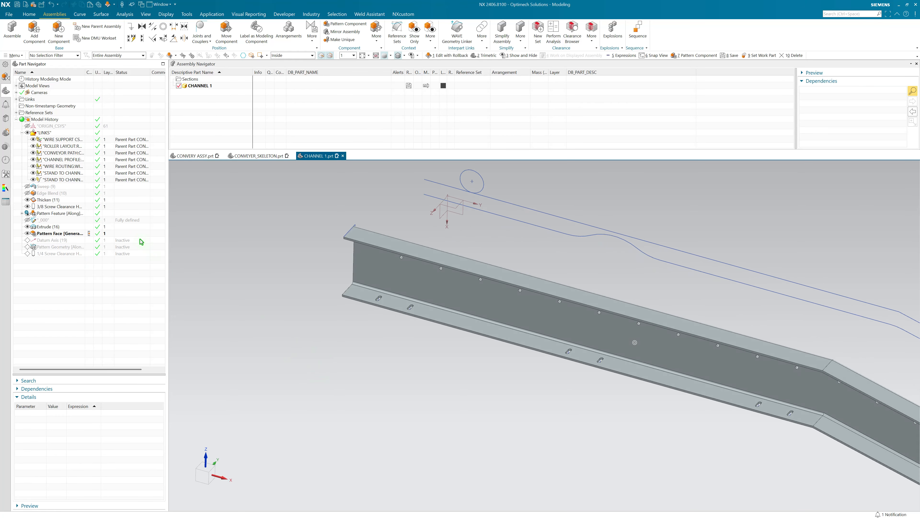
Step: Select the linked STAND TO CHANNEL features in the LINKS group and inspect the interface points inside the flange slots
scroll(558, 366, "up", 4)
left_click(588, 347)
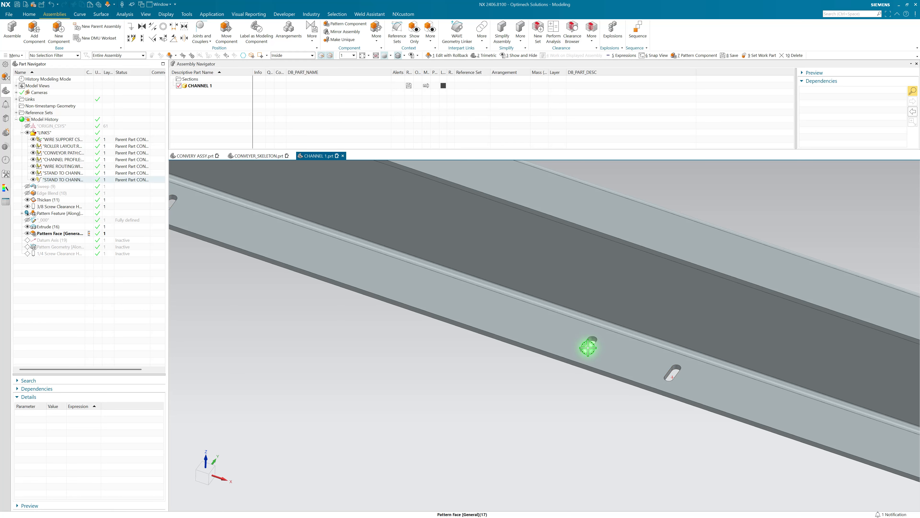
left_click(68, 174)
left_click(66, 181)
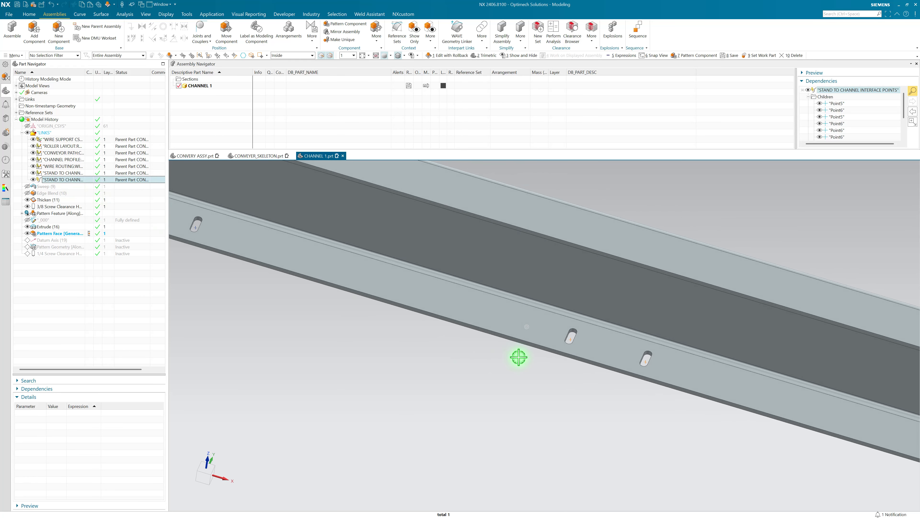
middle_click_drag(519, 358, 547, 352)
scroll(589, 339, "up", 6)
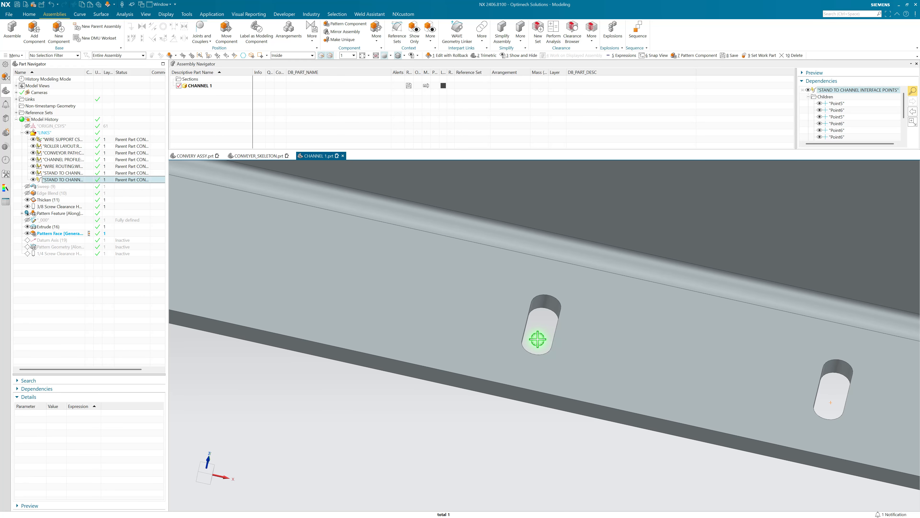
scroll(569, 344, "down", 4)
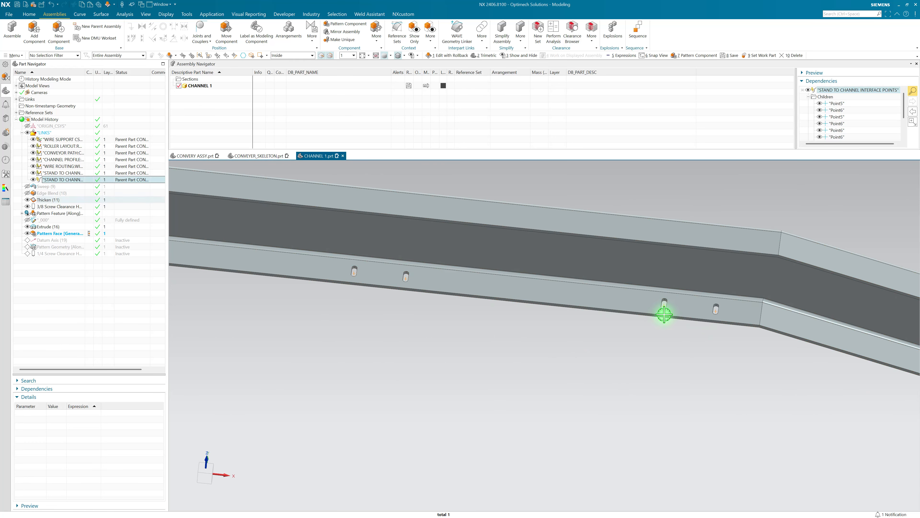
Step: Review the Pattern Face's destination points, faces to follow and projection direction options, leaving the feature unedited
left_click(66, 233)
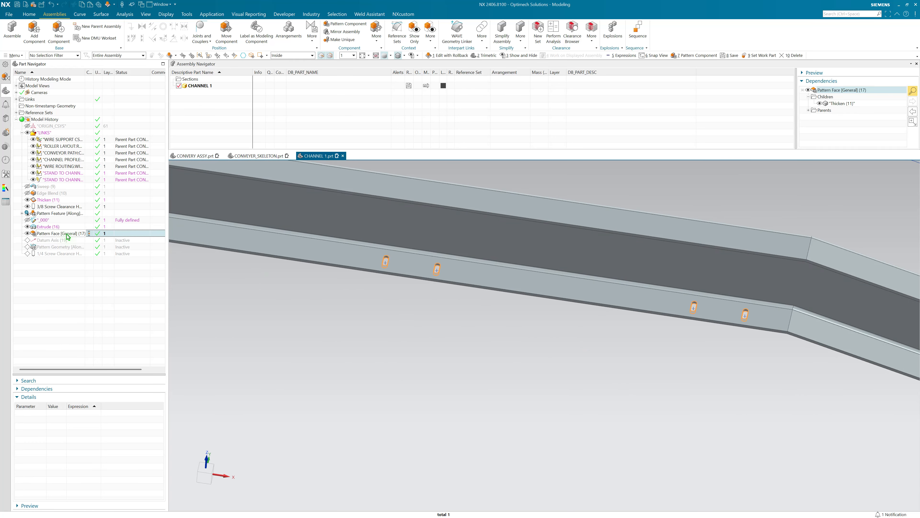
double_click(70, 233)
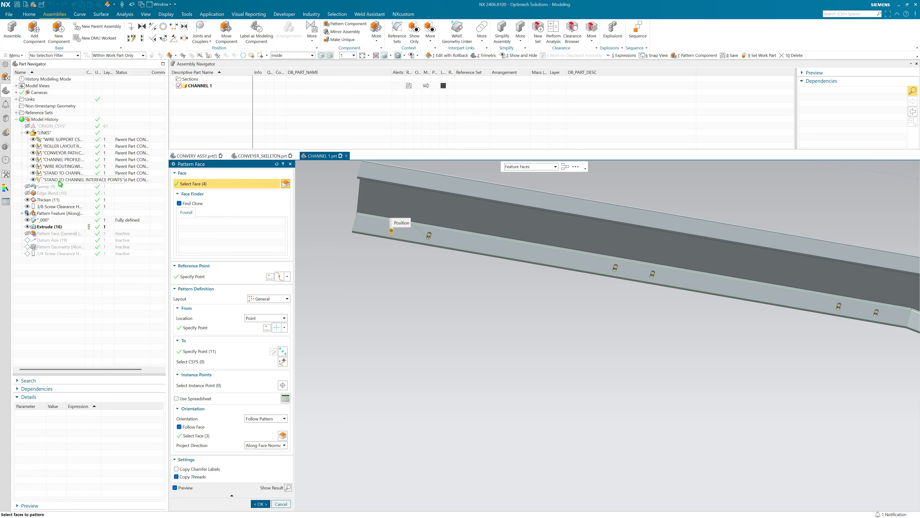
left_click(199, 351)
middle_click_drag(423, 294, 743, 300)
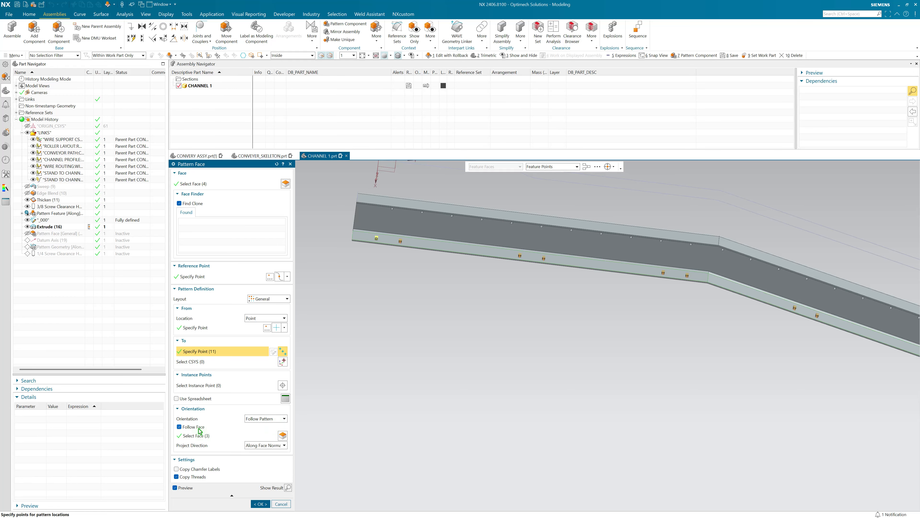
left_click(196, 435)
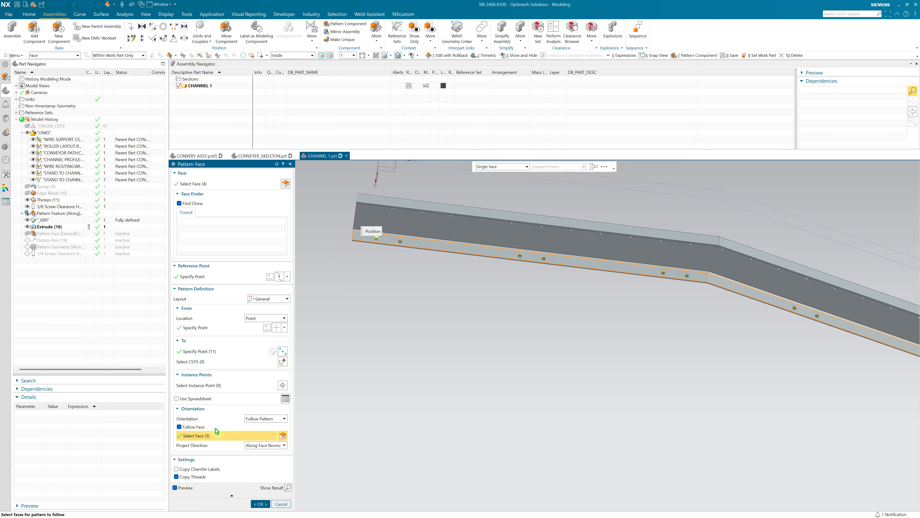
middle_click_drag(560, 321, 791, 331)
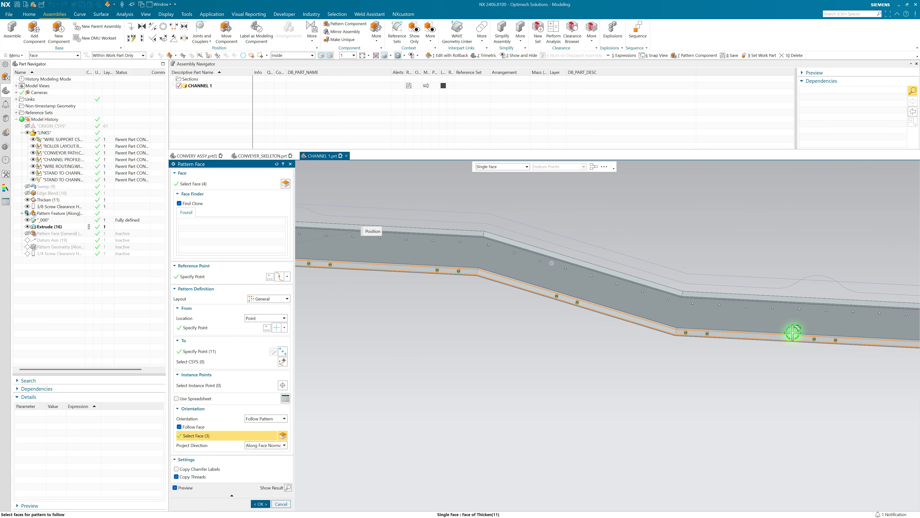
middle_click_drag(554, 326, 520, 286)
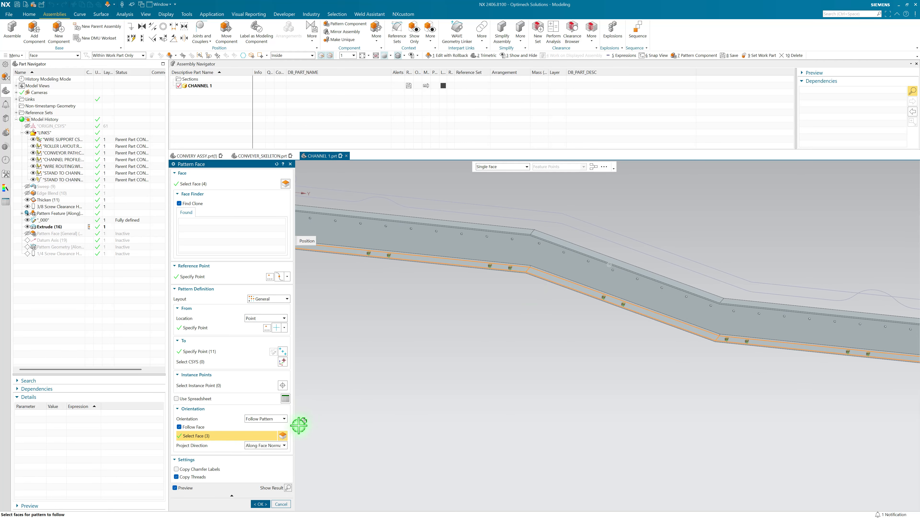
left_click(263, 446)
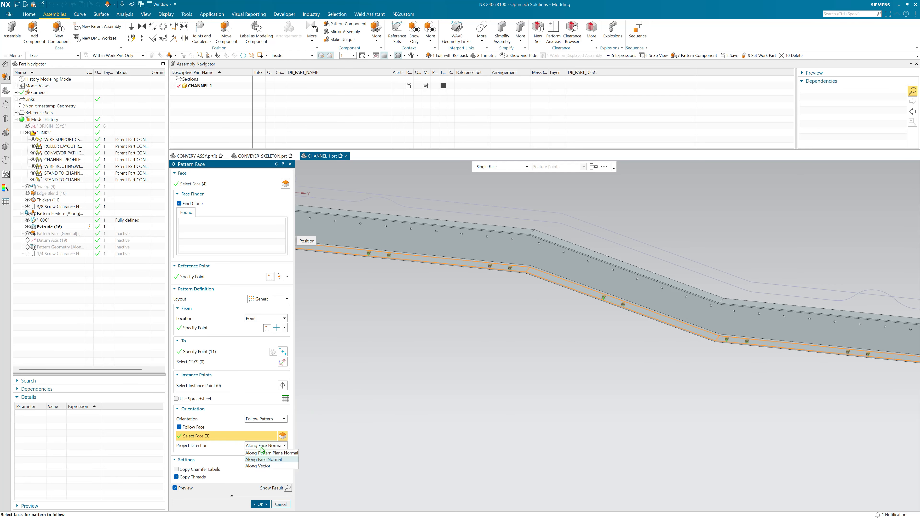
left_click(261, 448)
left_click(281, 504)
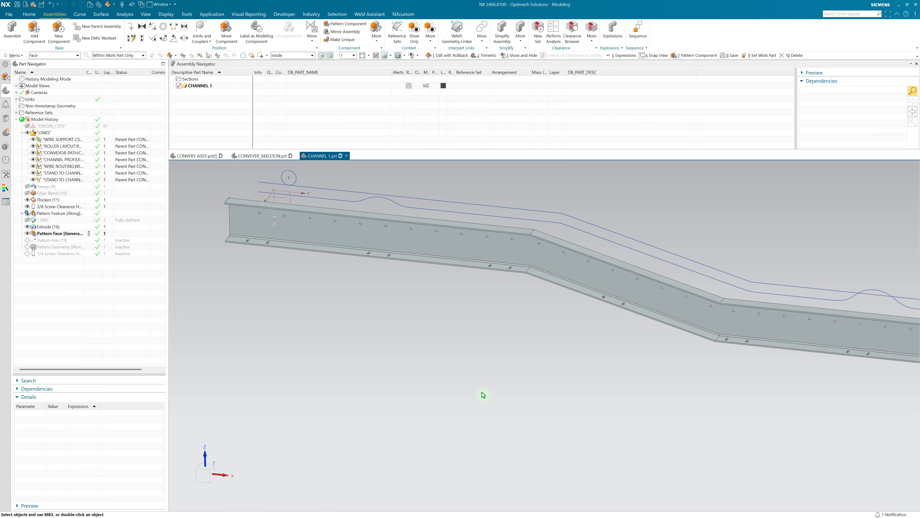
Step: Advance CHANNEL 1's history through Datum Axis (19) to the Along-layout Pattern Geometry and inspect the patterned WIRE SUPPORT coordinate systems
scroll(597, 305, "up", 5)
scroll(223, 276, "down", 2)
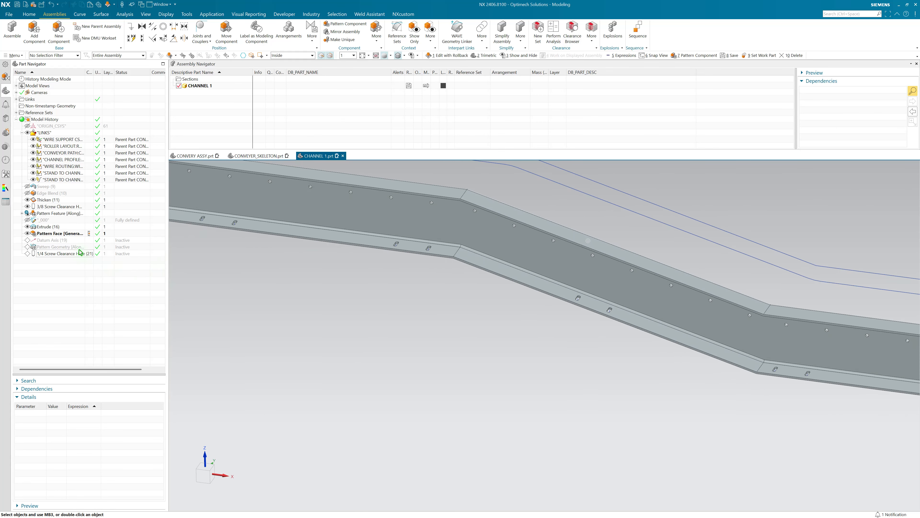
left_click(89, 241)
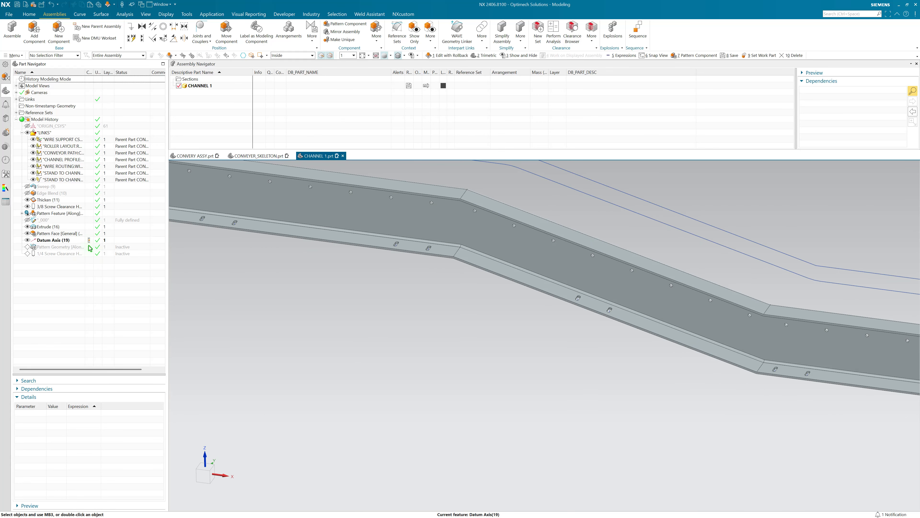
left_click(74, 248)
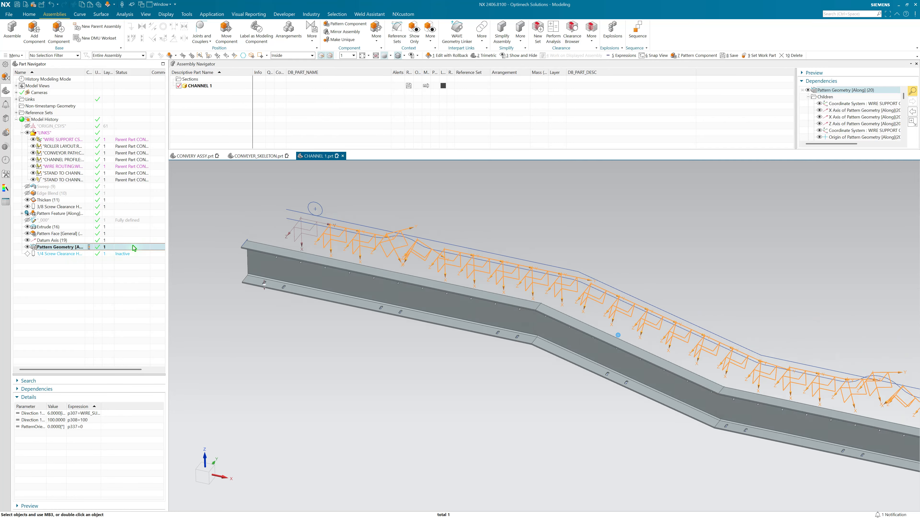
key("Escape")
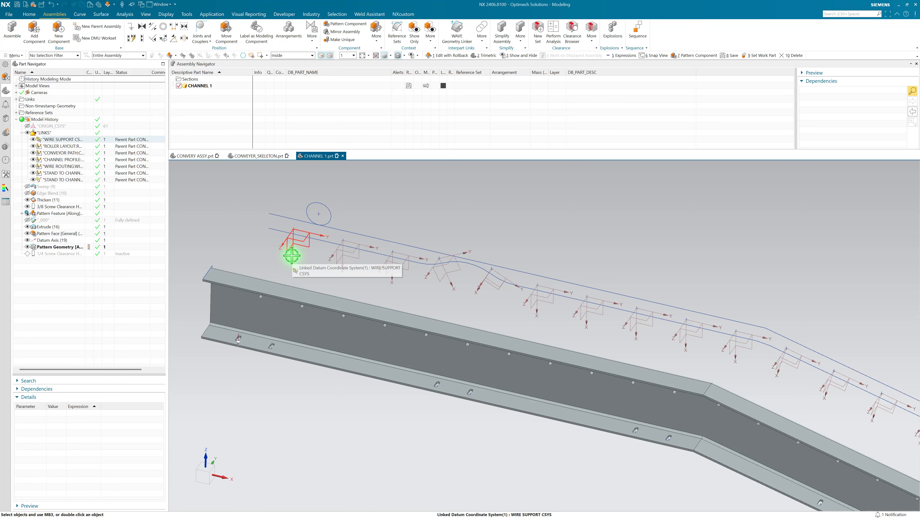
scroll(263, 238, "up", 3)
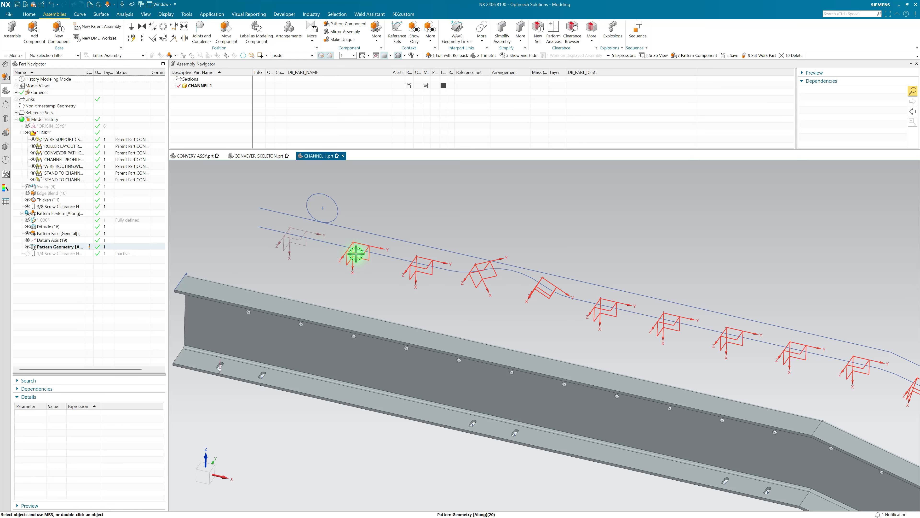
Step: Review the Pattern Geometry's path curves, offset path method and orientation settings, leaving the feature unedited
left_click(66, 248)
double_click(75, 247)
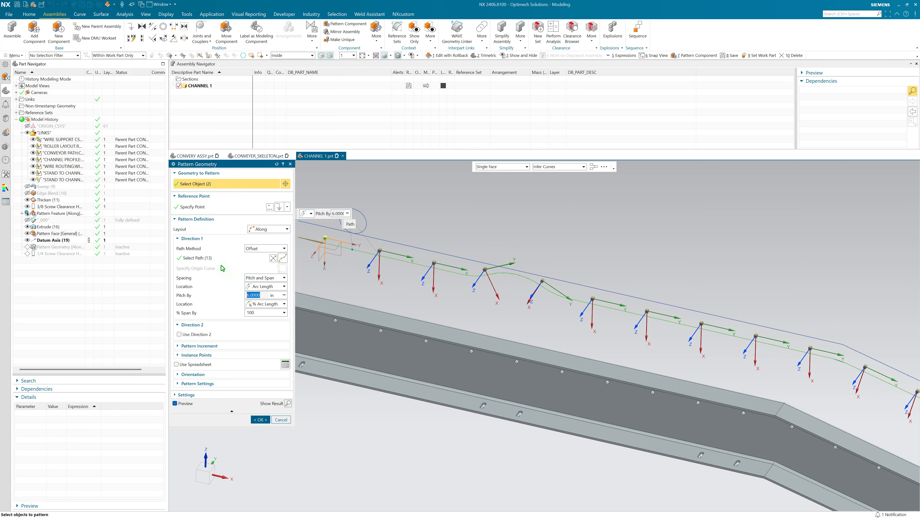
left_click(218, 258)
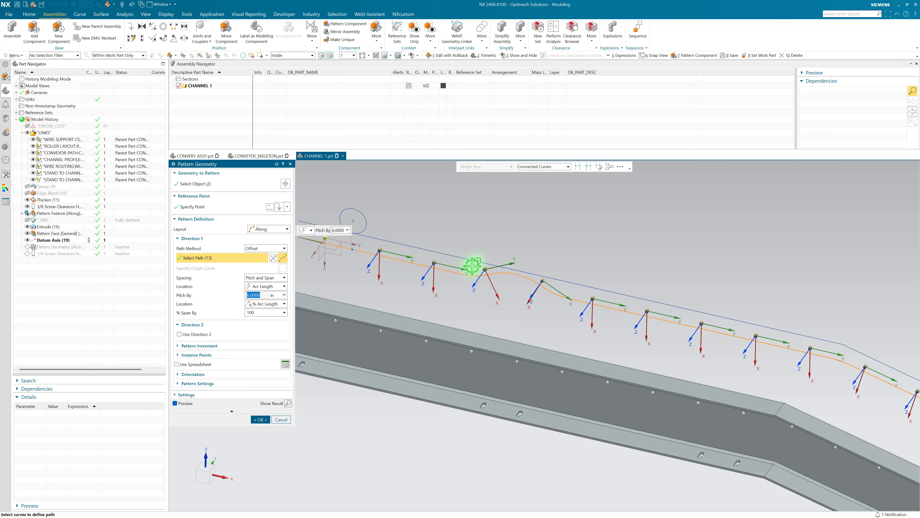
middle_click_drag(552, 280, 493, 290)
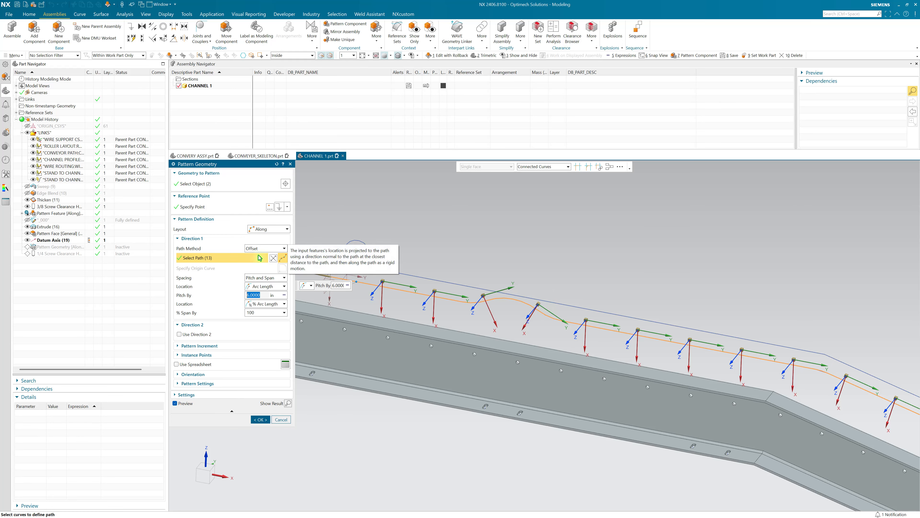
left_click(197, 374)
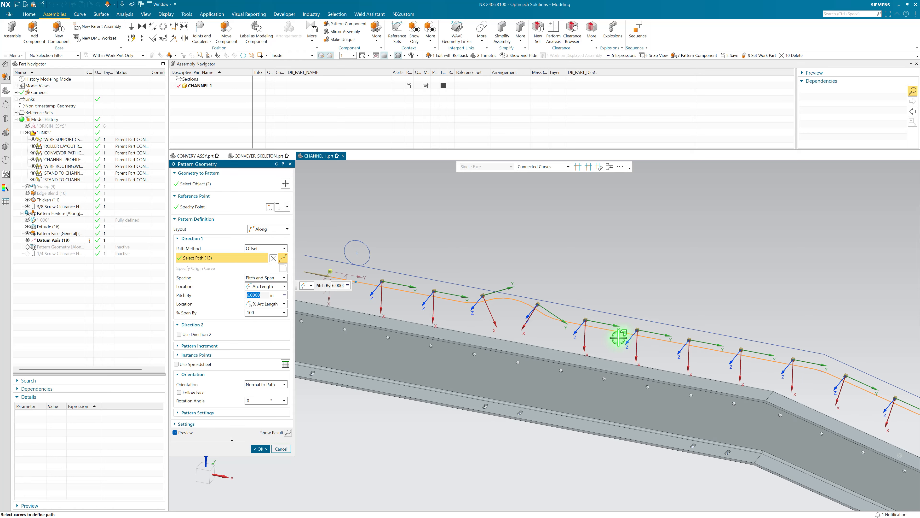
mouse_move(620, 337)
middle_mouse_down()
mouse_move(661, 349)
mouse_move(514, 316)
mouse_move(435, 333)
mouse_move(794, 376)
mouse_move(543, 348)
middle_mouse_up()
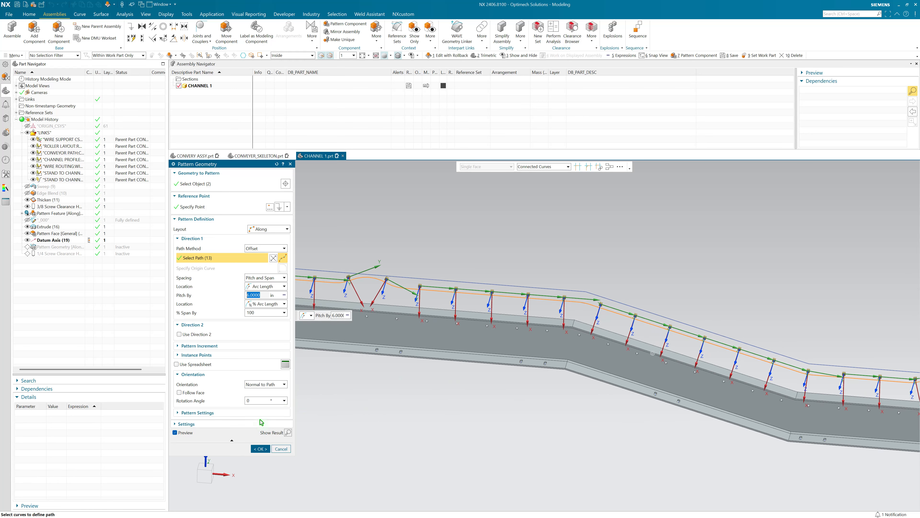
left_click(284, 450)
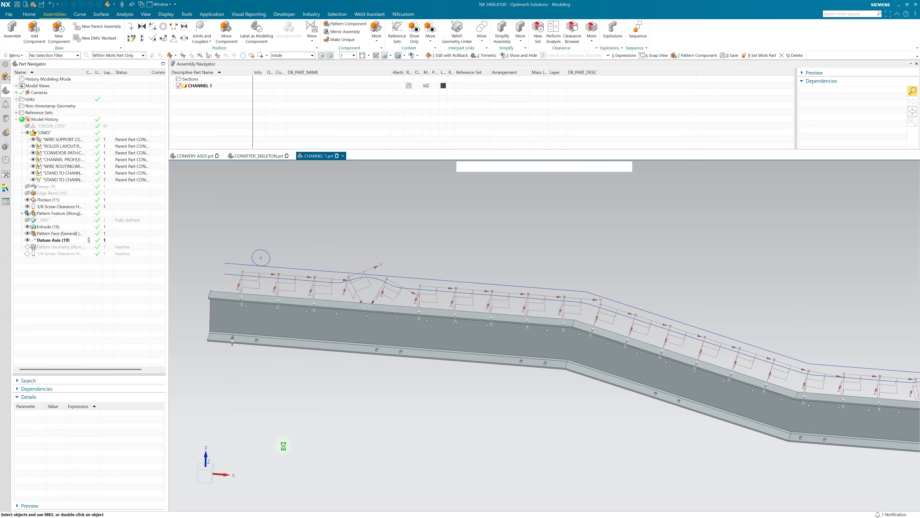
Step: Return to the trimetric view and advance CHANNEL 1's history to the 1/4 Screw Clearance Hole
middle_click_drag(311, 404, 326, 408)
right_click_drag(326, 408, 285, 376)
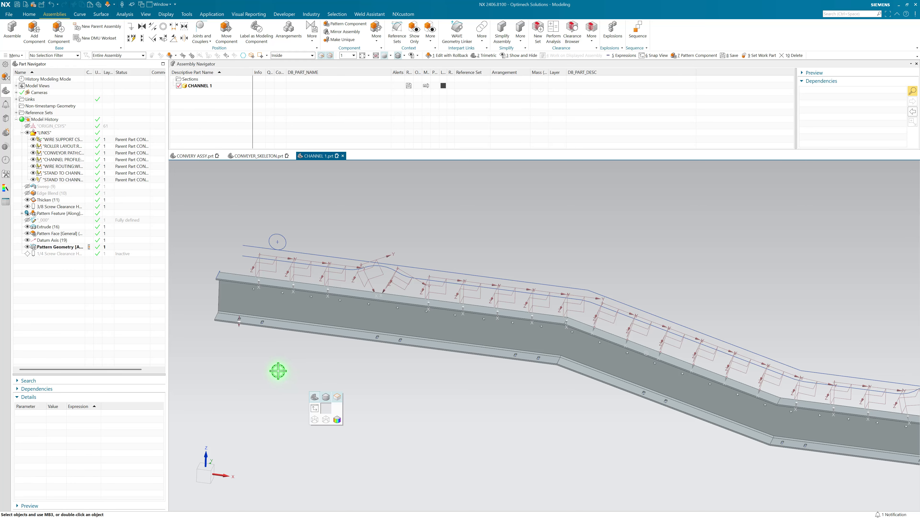
key("Home")
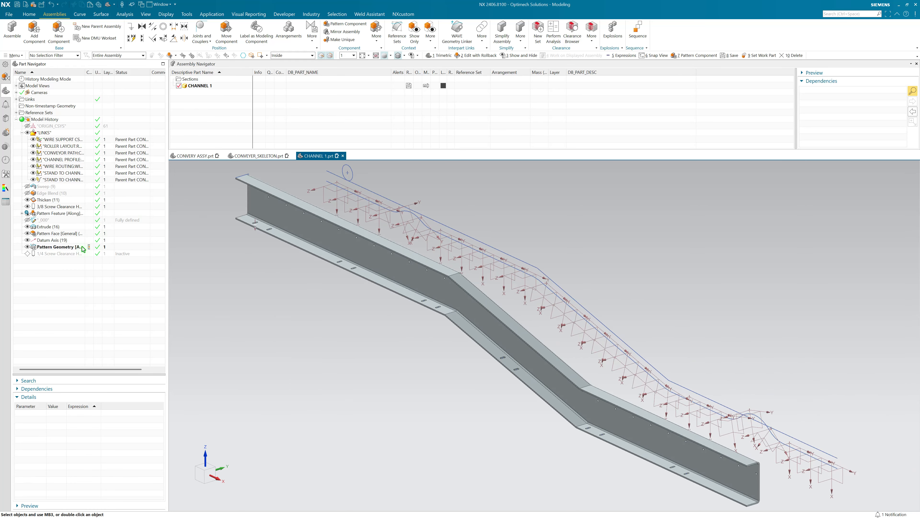
left_click(90, 253)
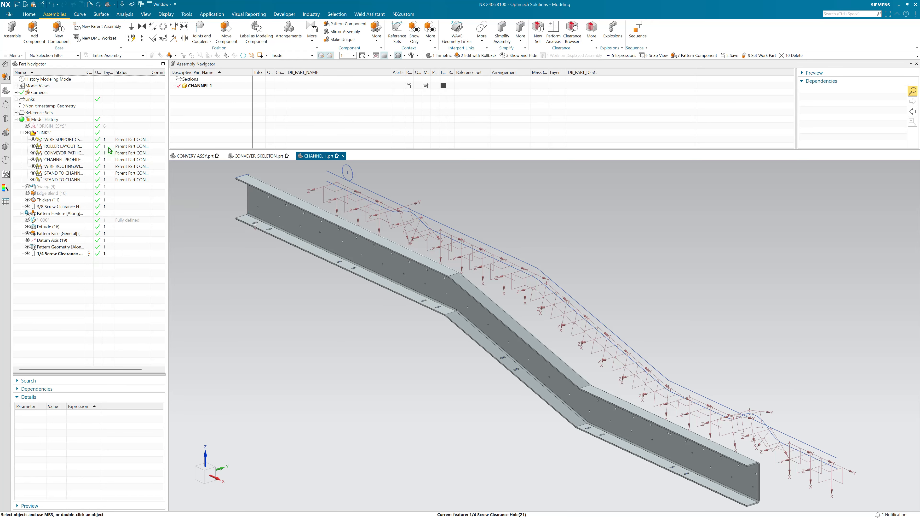
Step: Switch the display to CONVERY ASSY and make the CONVEYER_SKELETON component the work part
left_click(195, 156)
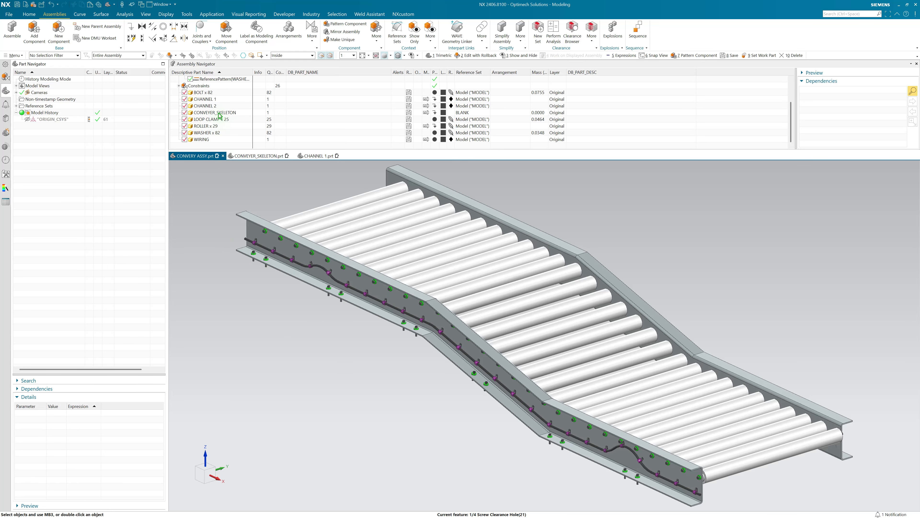
left_click(214, 113)
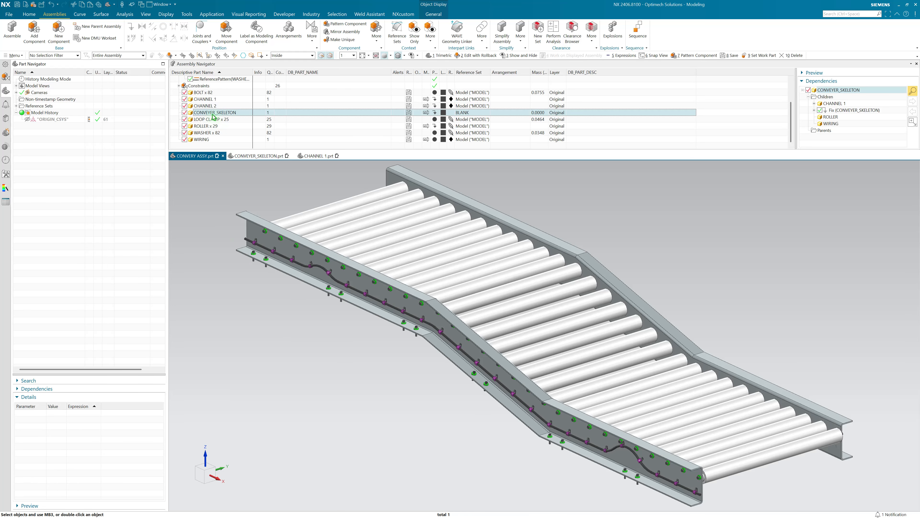
double_click(213, 114)
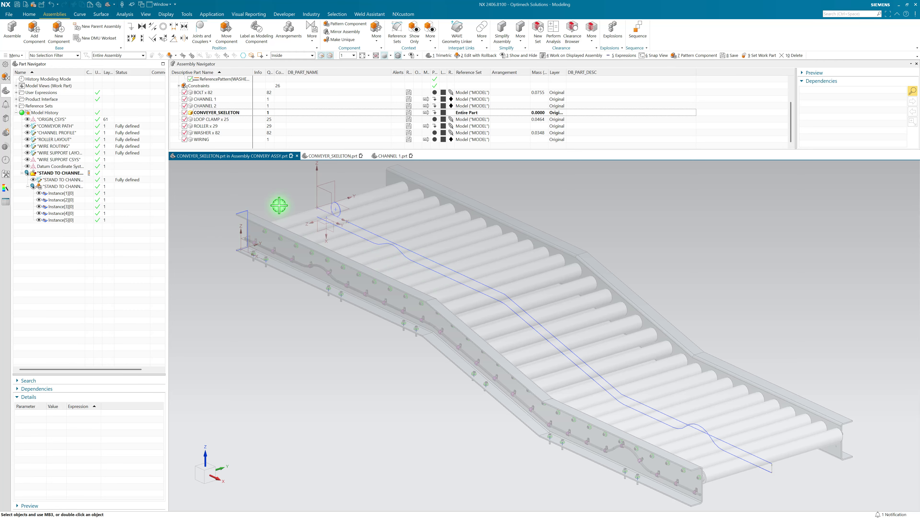
left_click(453, 272)
key("ctrl+j")
key("Escape")
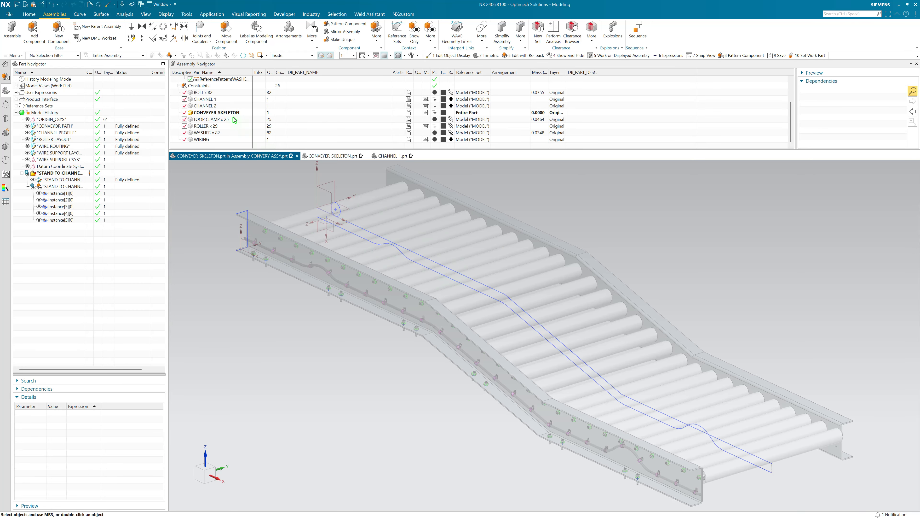
Step: Open the CONVEYOR PATH sketch for editing and set the upper run's horizontal length p0 to 100
left_click(61, 127)
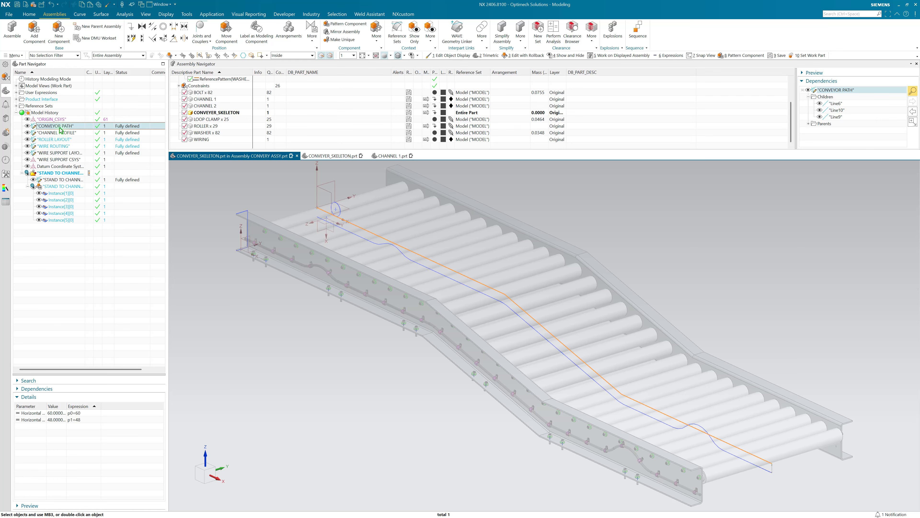
double_click(61, 127)
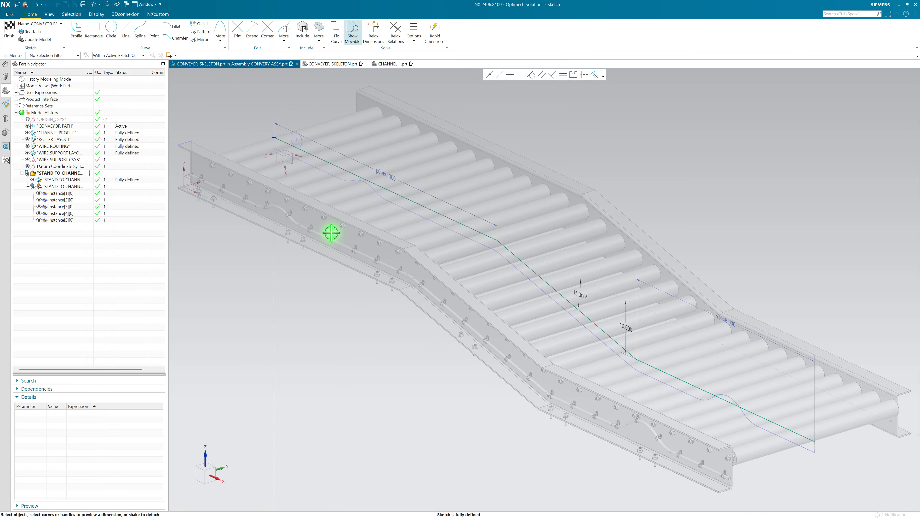
double_click(383, 176)
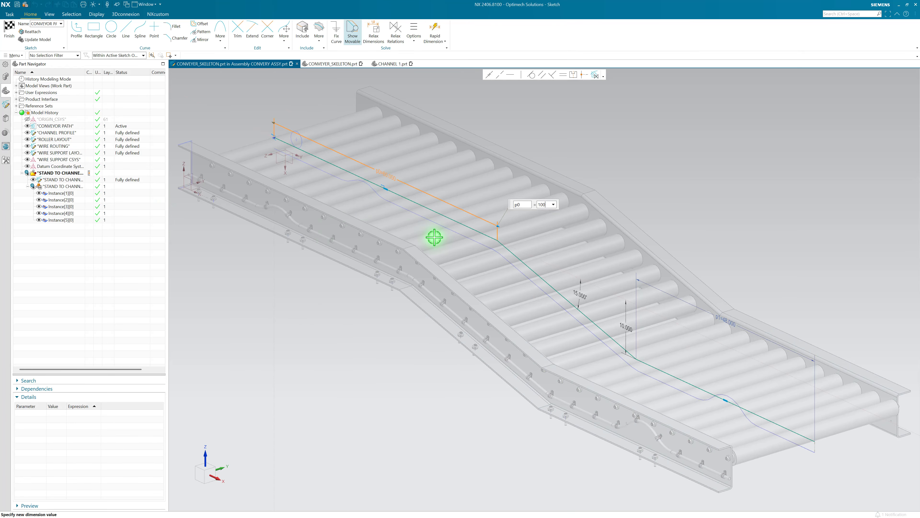
key("Return")
scroll(364, 225, "down", 2)
scroll(610, 286, "up", 1)
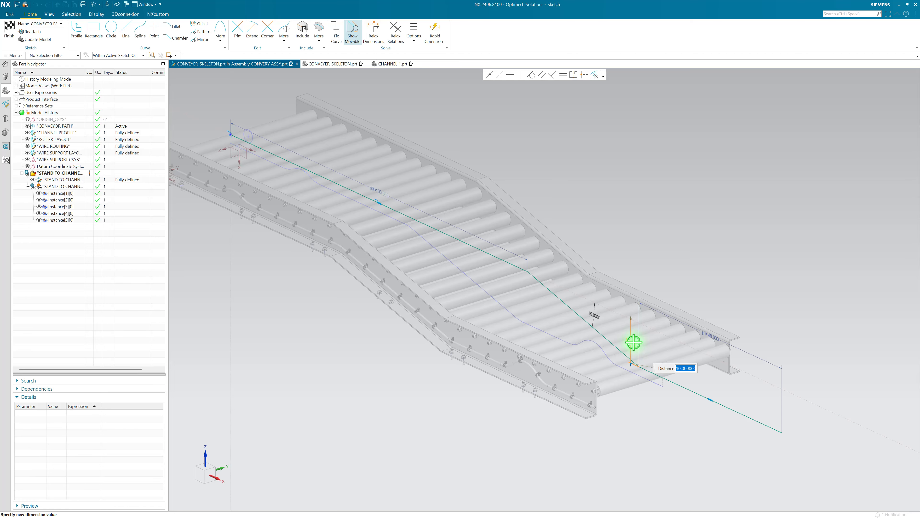
Step: Set the path's lower 10.000 vertical distance to 20 and the final run's horizontal length p1 to 60
type("20")
key("Return")
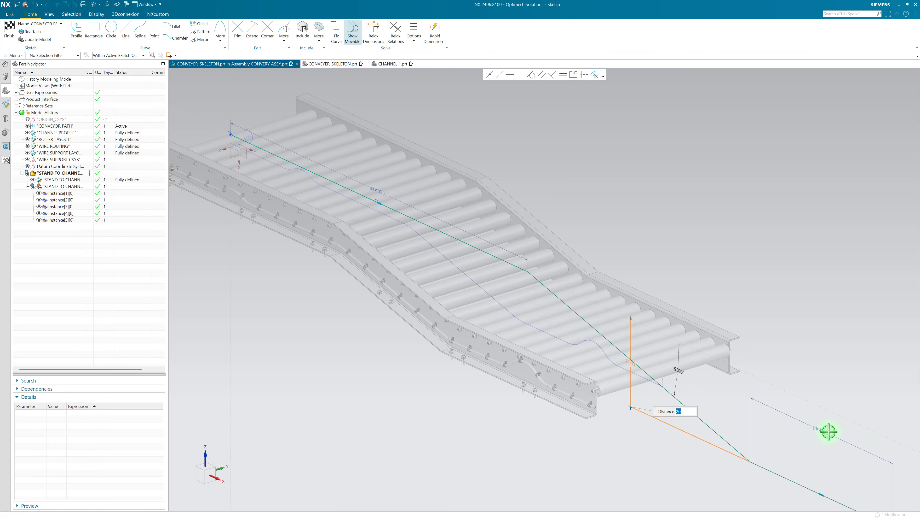
double_click(827, 433)
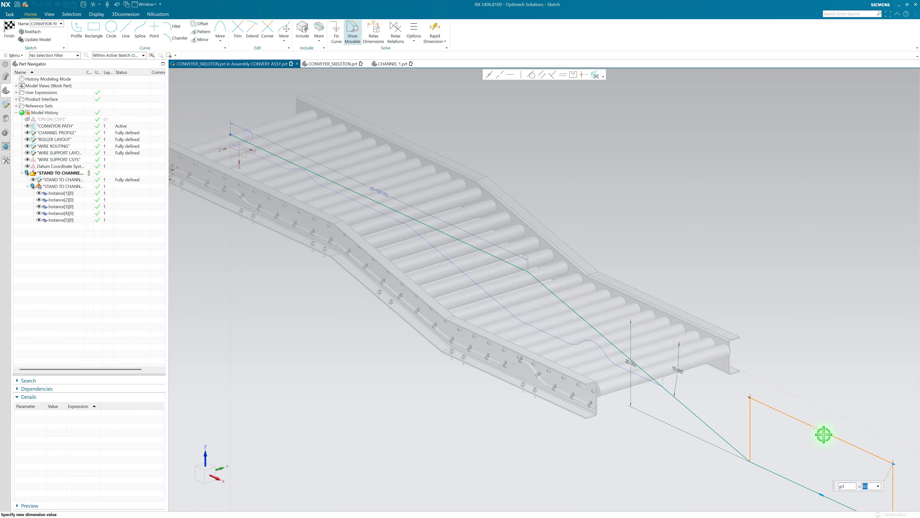
key("Return")
scroll(652, 300, "down", 3)
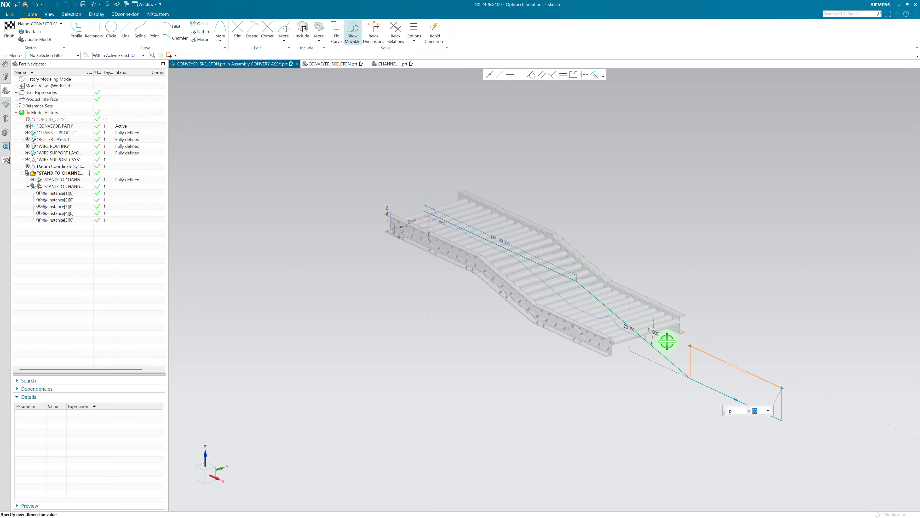
Step: Finish the conveyor path sketch and make the displayed assembly CONVERY ASSY the work part
left_click(10, 32)
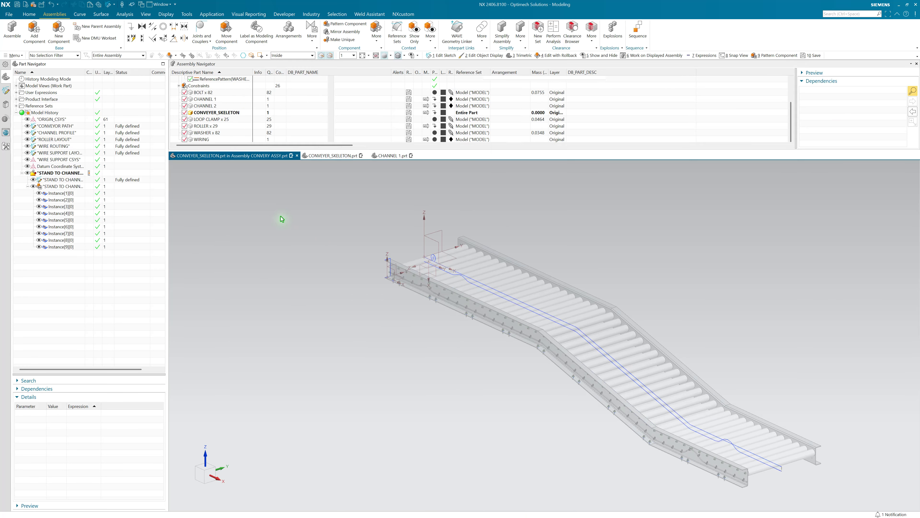
right_click(282, 217)
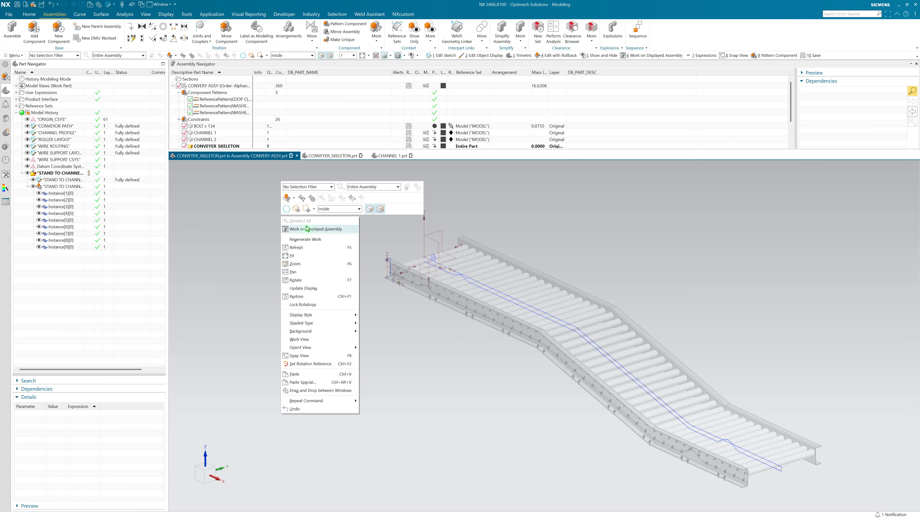
left_click(308, 228)
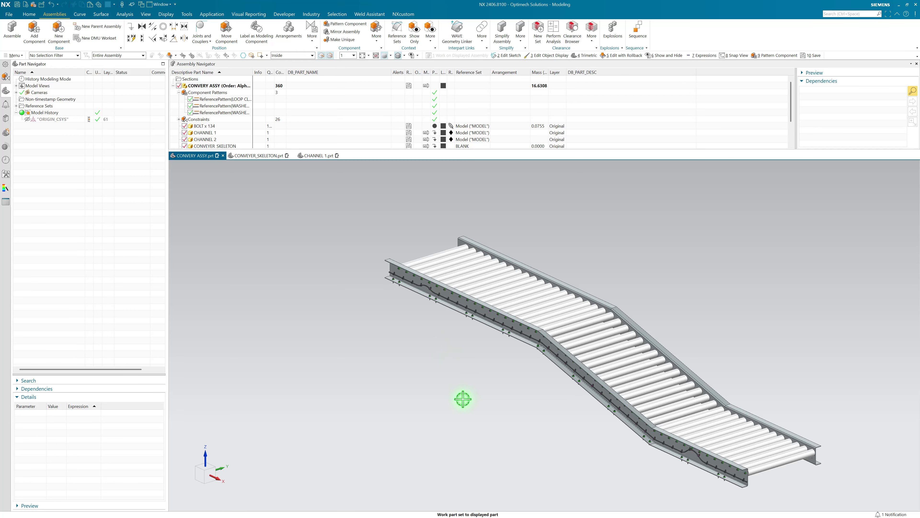
Step: Inspect the roller bolts, loop clamps and stand bolts along the lengthened CHANNEL 1 through both bends
scroll(528, 354, "up", 8)
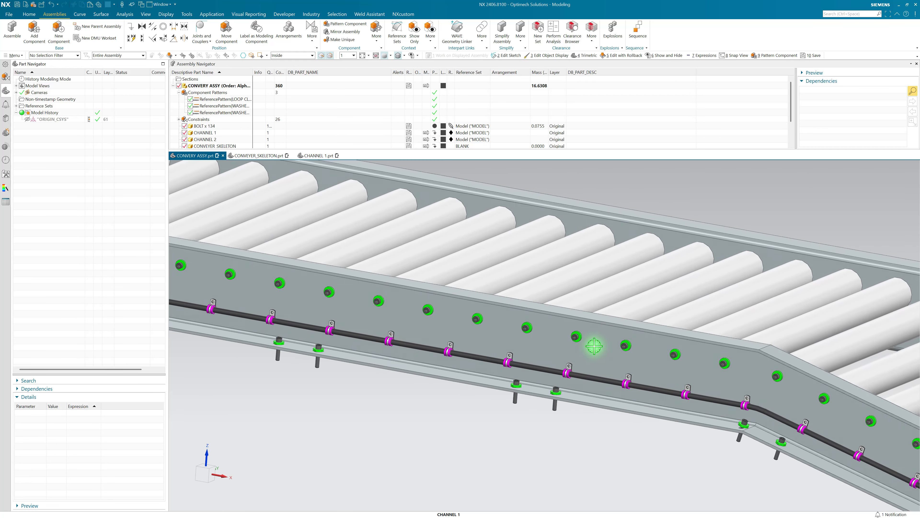
scroll(583, 368, "down", 5)
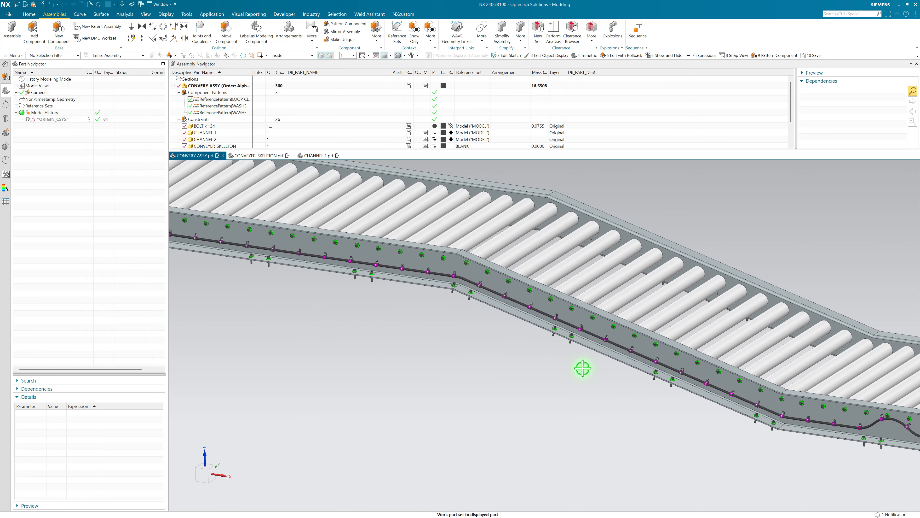
scroll(760, 404, "up", 5)
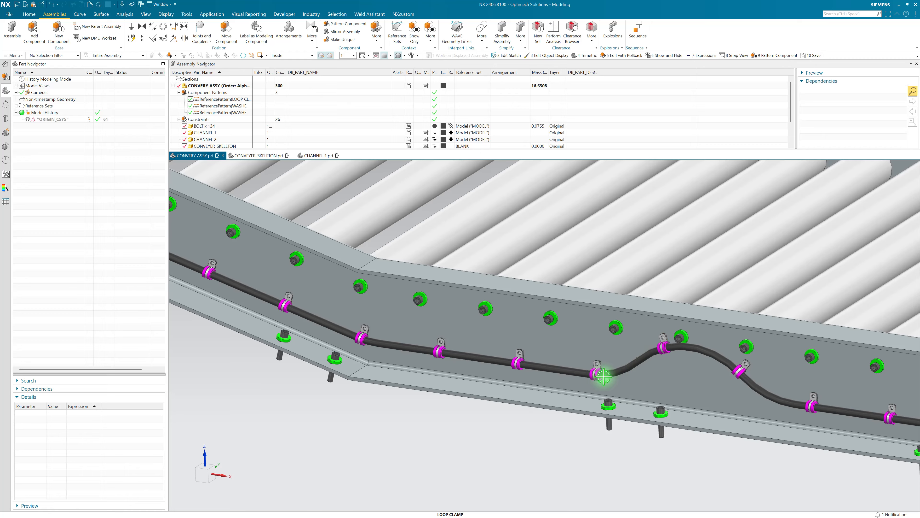
scroll(544, 397, "down", 8)
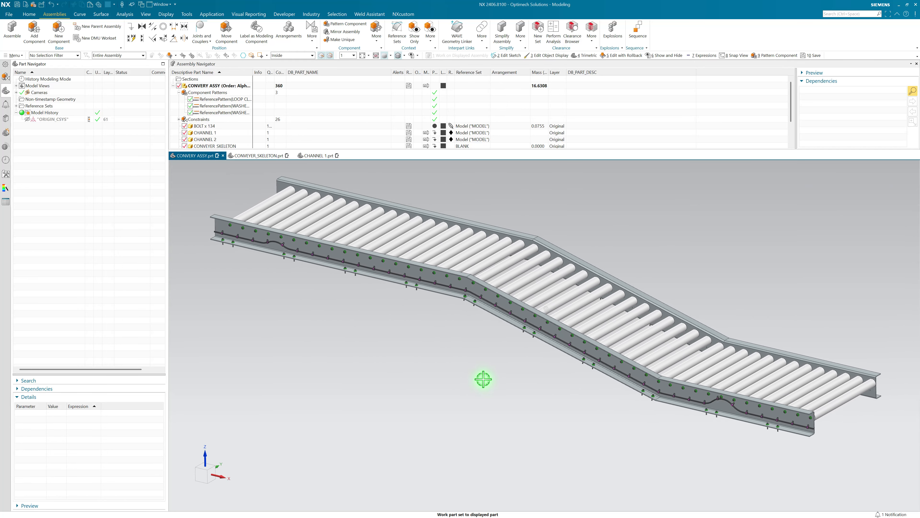
Step: Examine the position of the stand bolts and washers on the lower flange at CHANNEL 1's upper bend
middle_click_drag(483, 379, 485, 318)
scroll(470, 285, "up", 6)
middle_click_drag(470, 285, 514, 302)
scroll(498, 288, "up", 4)
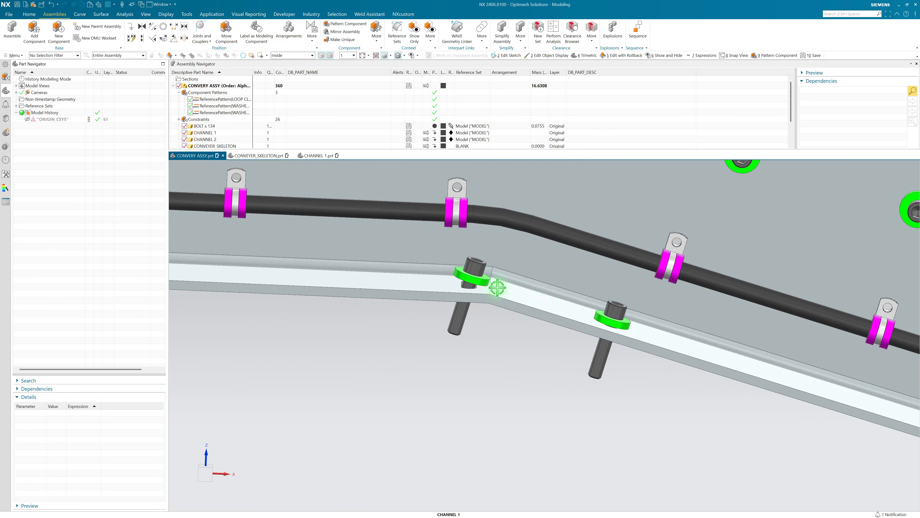
scroll(551, 313, "down", 4)
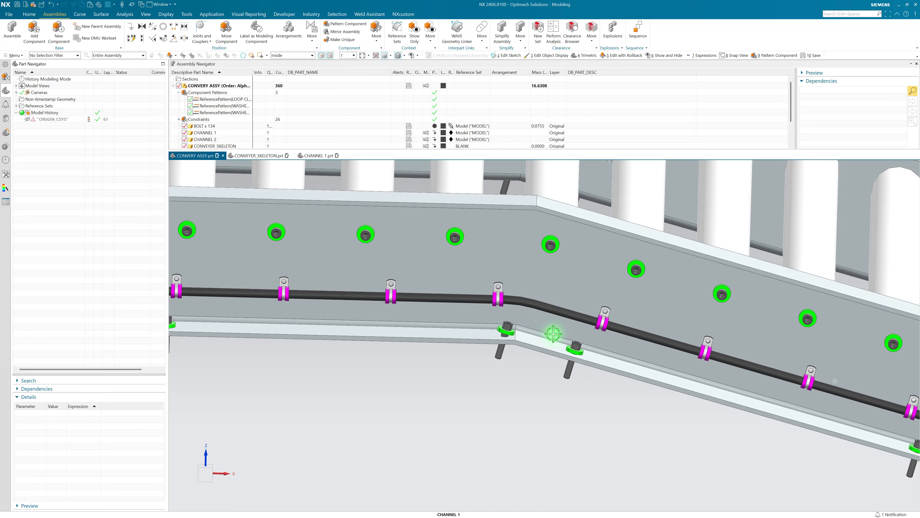
middle_click_drag(514, 380, 479, 383)
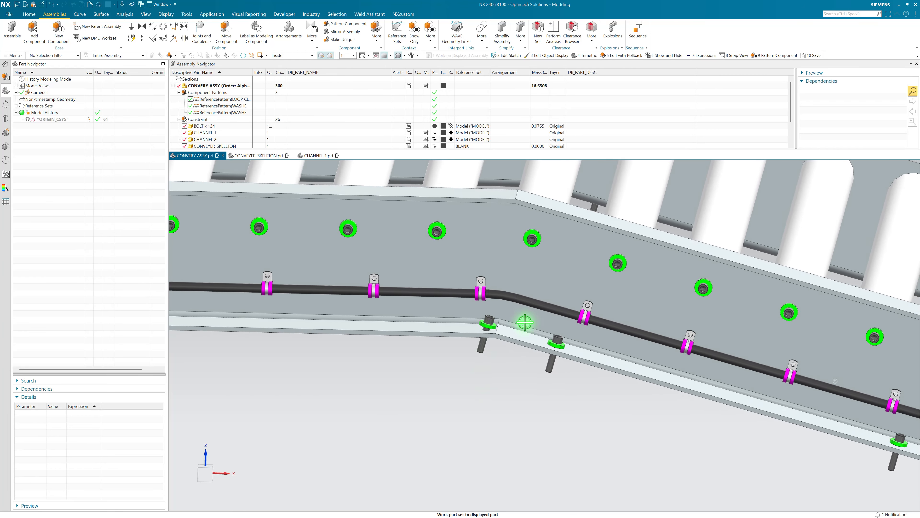
scroll(529, 324, "up", 4)
scroll(492, 402, "down", 2)
middle_click_drag(492, 416, 507, 296)
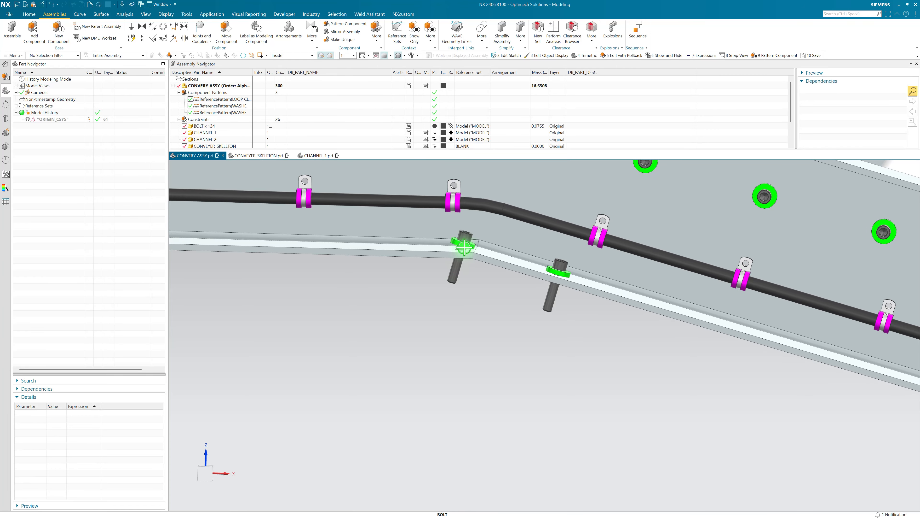
scroll(460, 249, "up", 9)
scroll(461, 228, "down", 12)
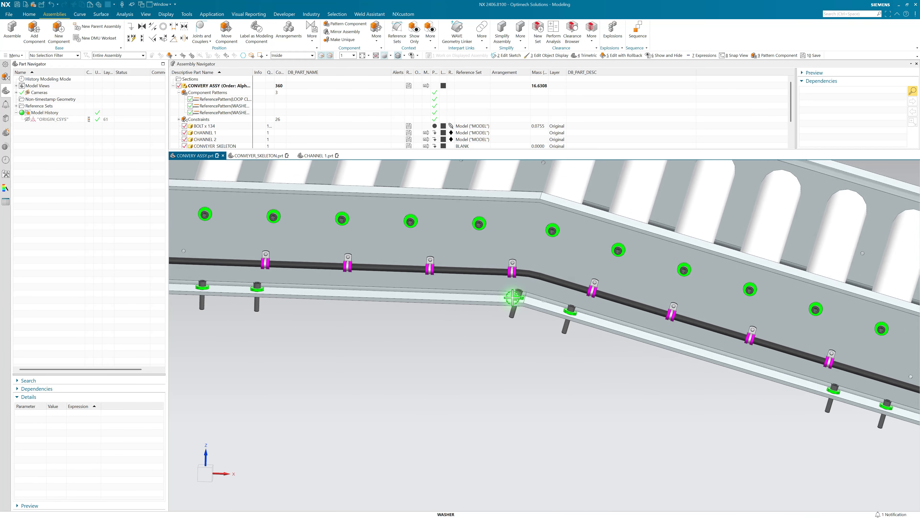
double_click(510, 304)
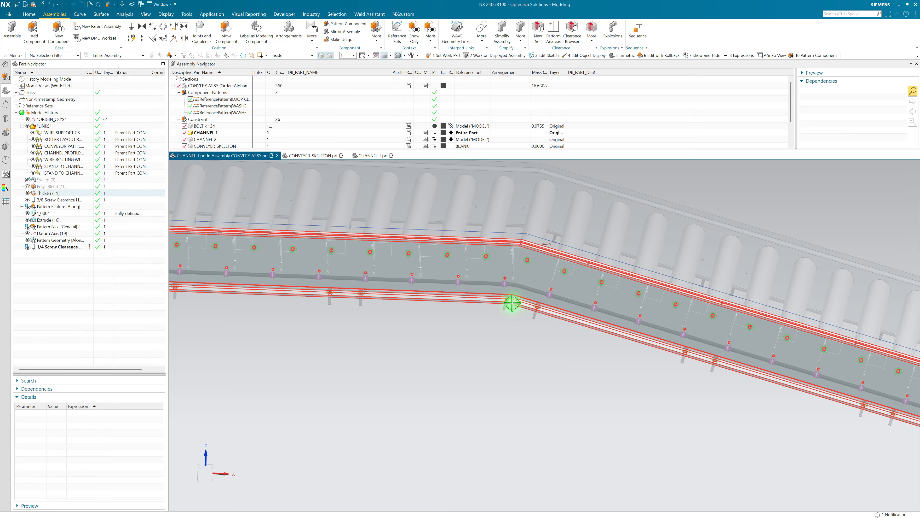
left_click(72, 208)
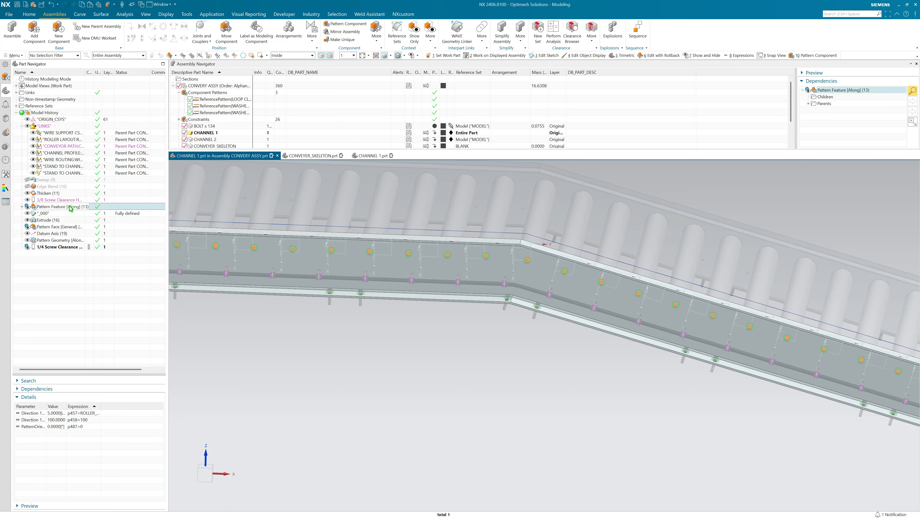
left_click(53, 227)
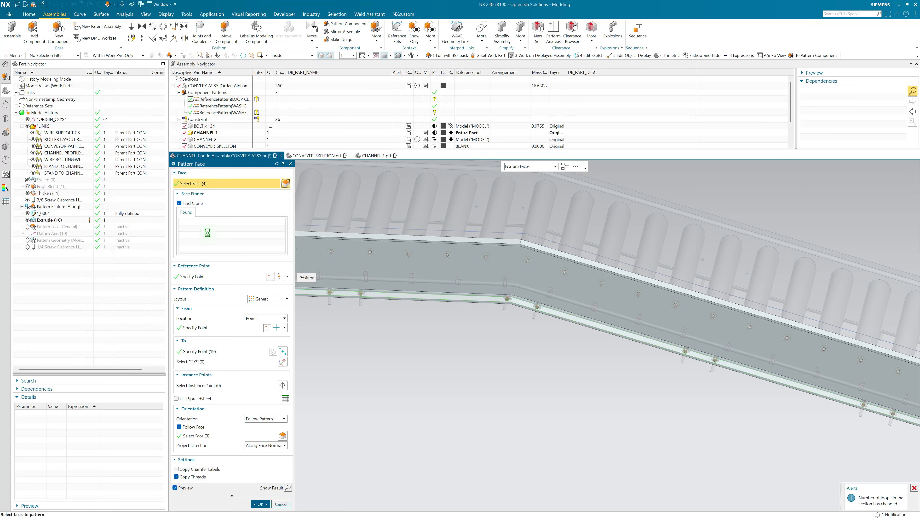
scroll(498, 305, "up", 5)
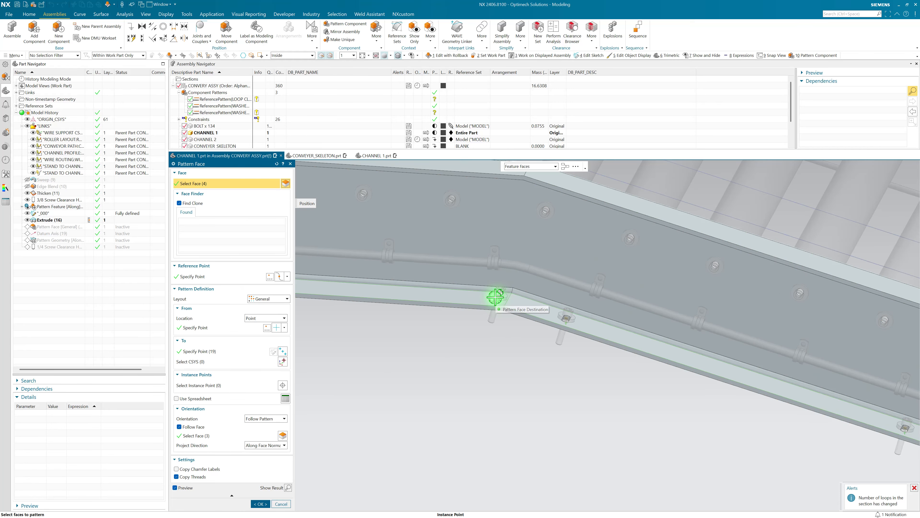
right_click(495, 297)
key("Escape")
key("Escape")
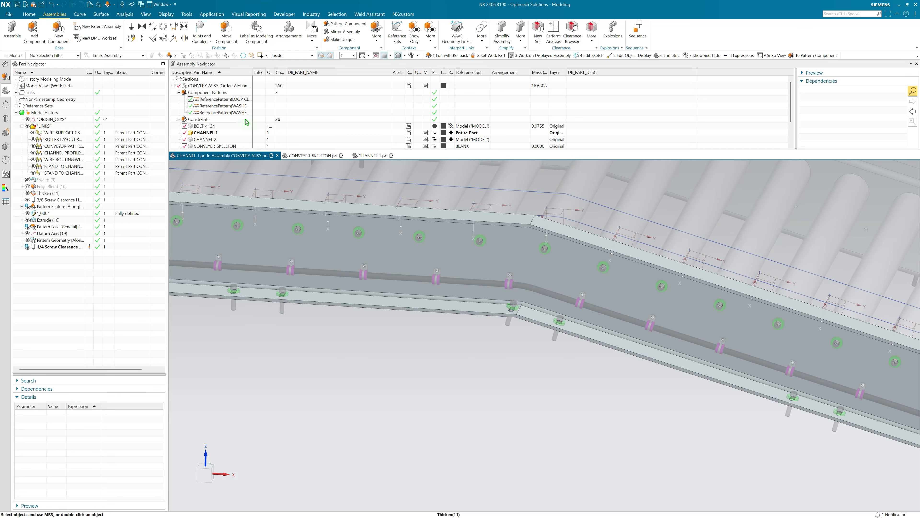
Step: Make CONVEYER_SKELETON the work part and open the STAND TO CHANNEL INTERFACE POINTS pattern for editing
scroll(247, 127, "down", 2)
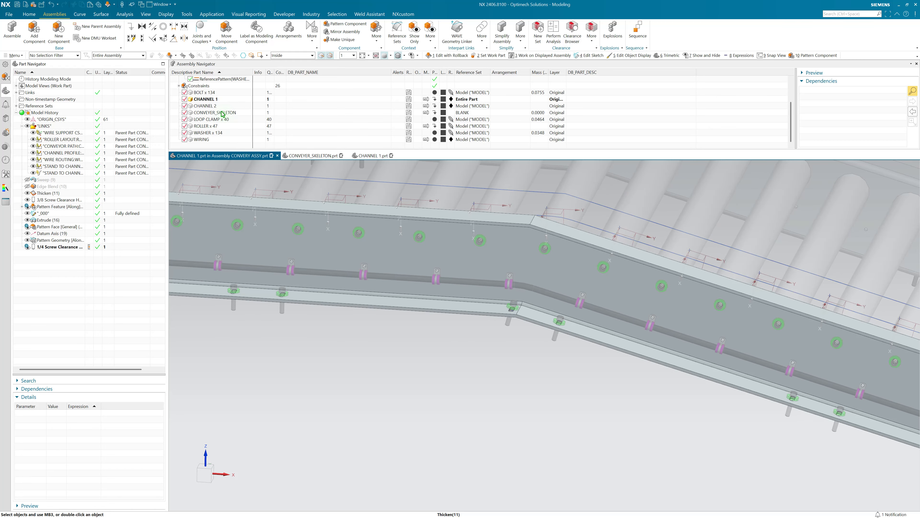
double_click(222, 114)
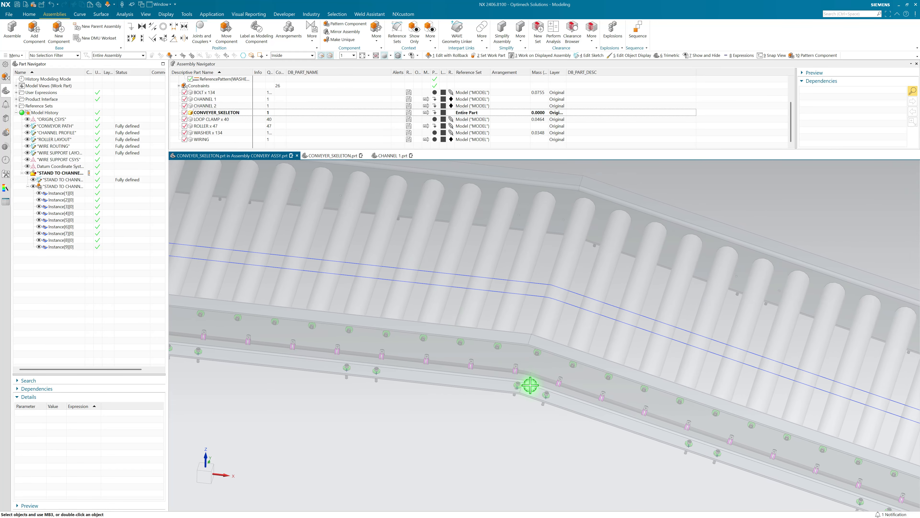
scroll(530, 385, "up", 4)
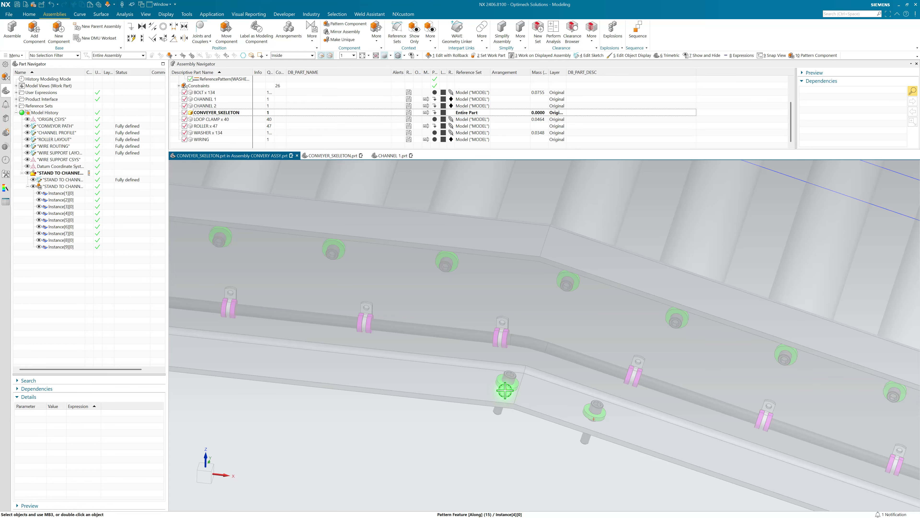
left_click(505, 391)
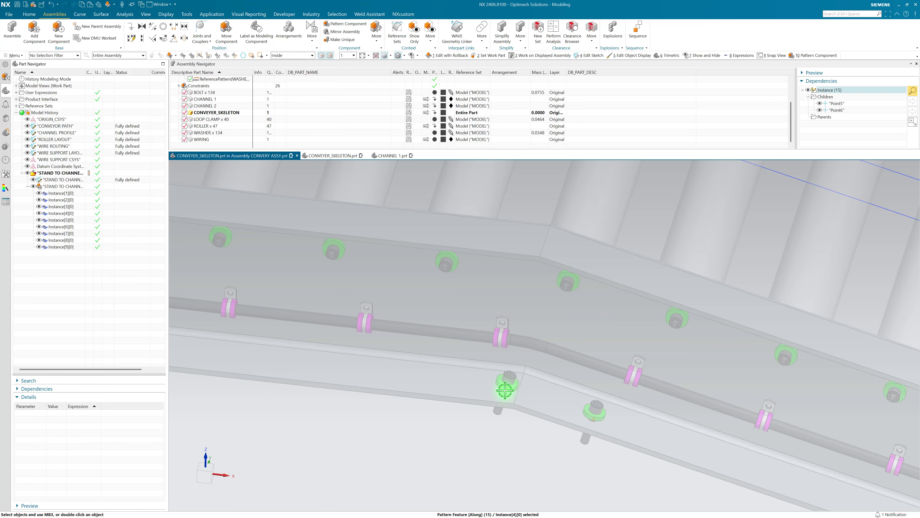
left_click(73, 187)
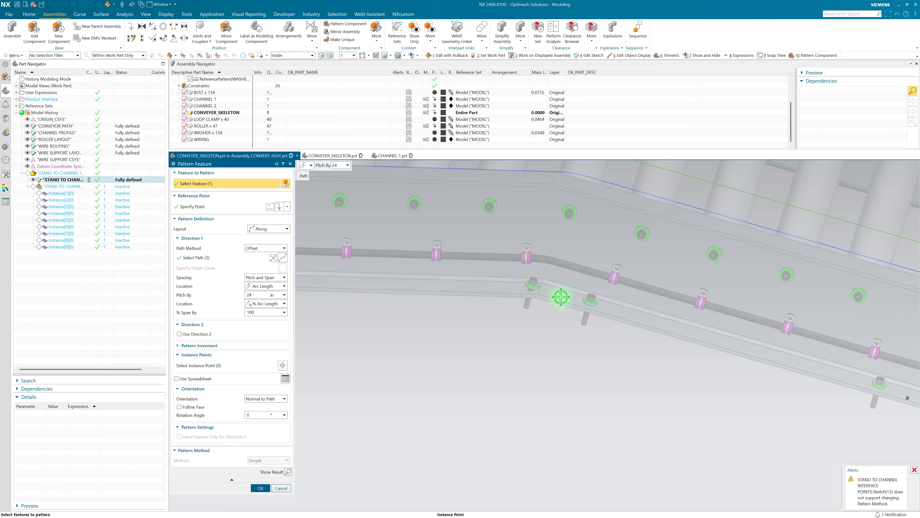
Step: Clock the pattern instance at the upper bend by a distance of 6 in along the inclined conveyor path line, with the vector reversed
right_click(561, 297)
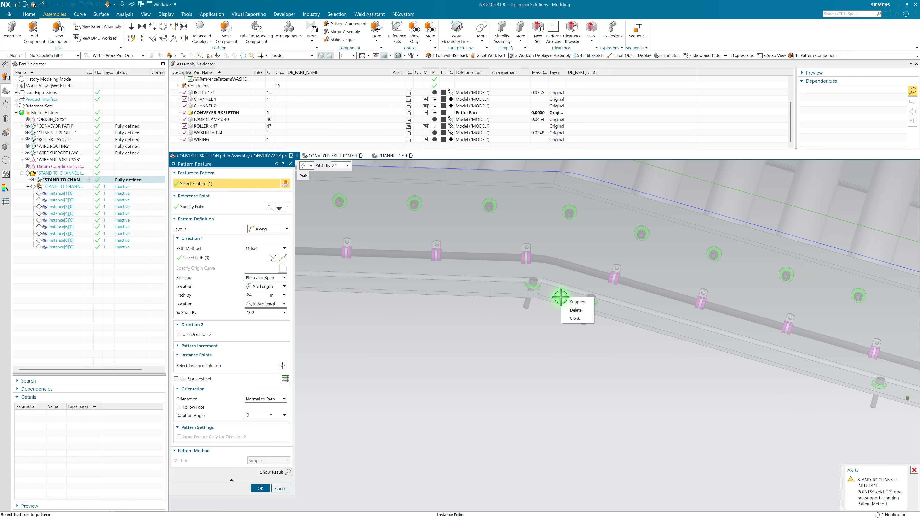
left_click(575, 318)
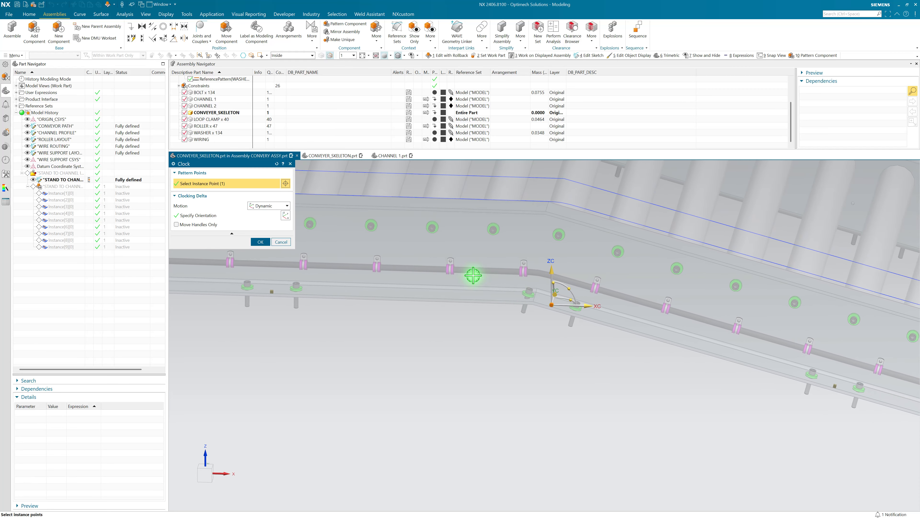
left_click(260, 207)
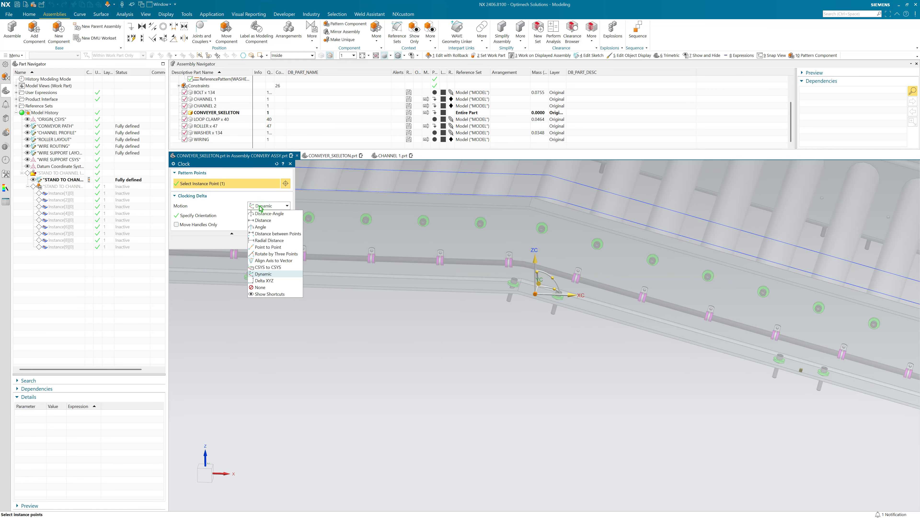
left_click(263, 220)
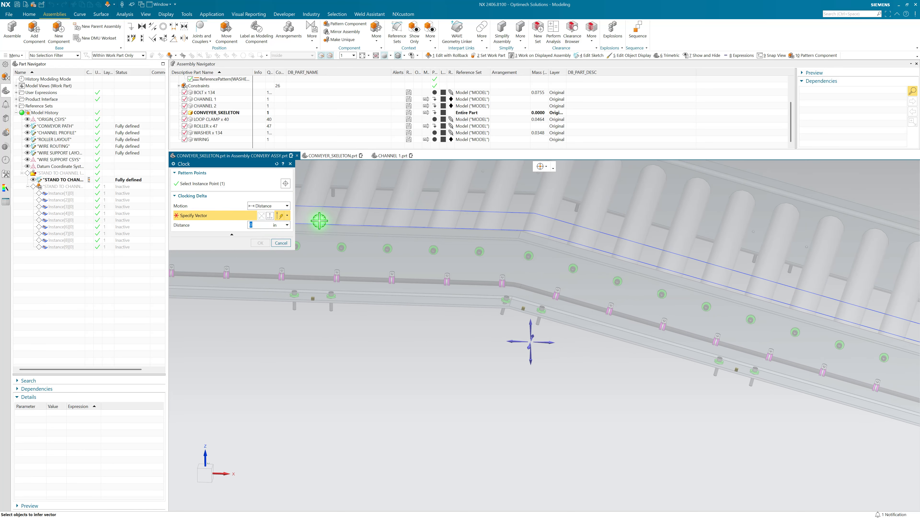
left_click(575, 230)
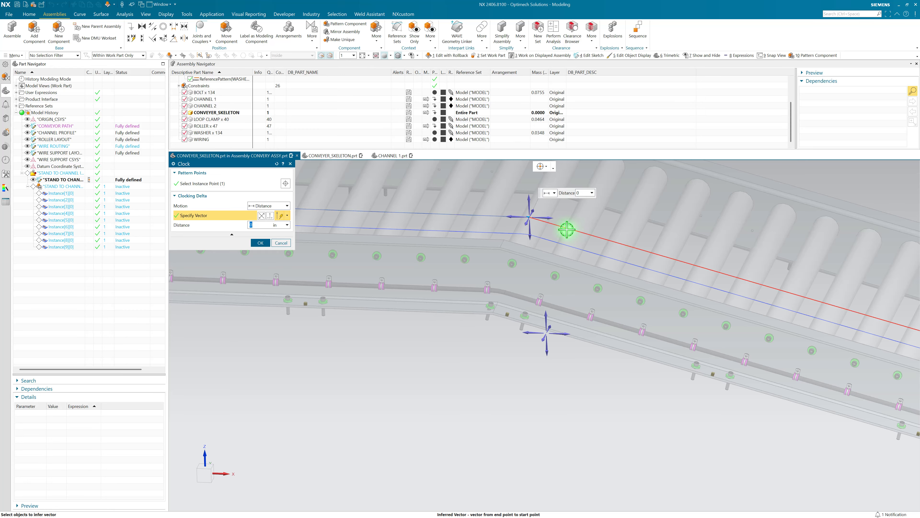
left_click(260, 216)
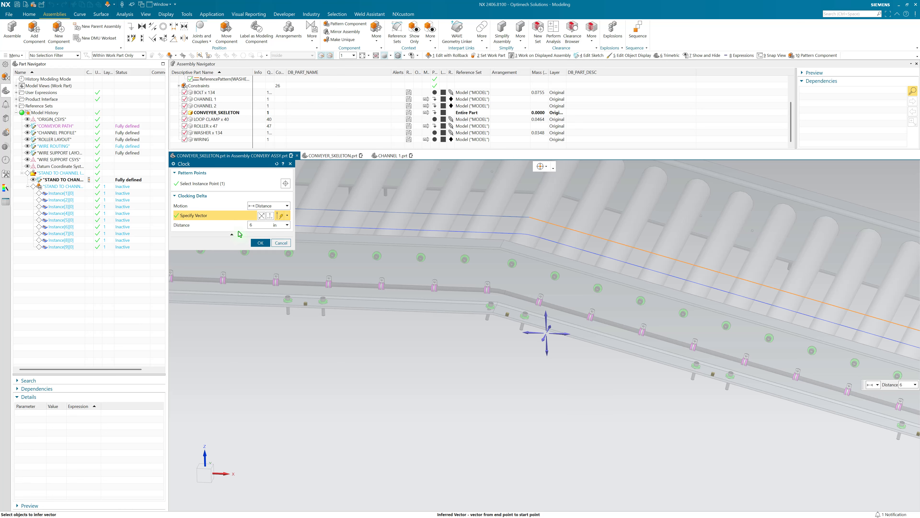
left_click(257, 244)
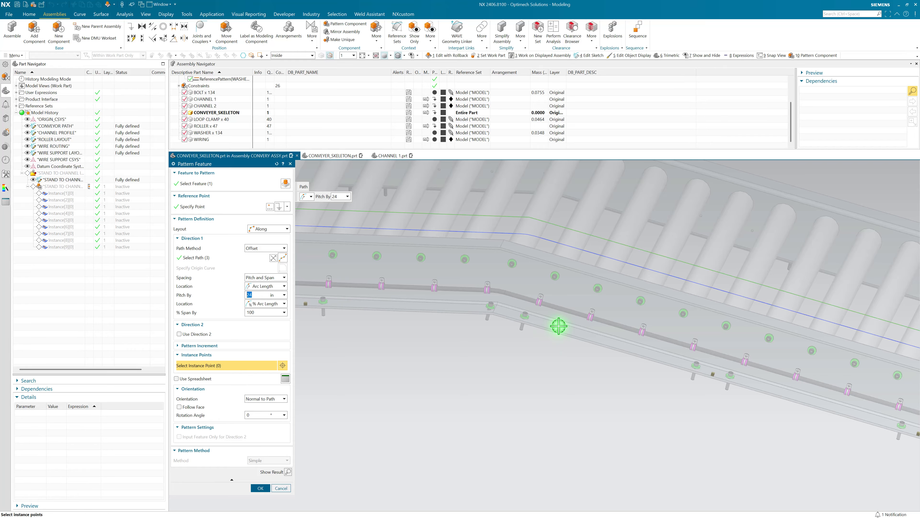
Step: Accept the edited interface points pattern and return the work part to the displayed conveyor assembly
scroll(559, 329, "up", 3)
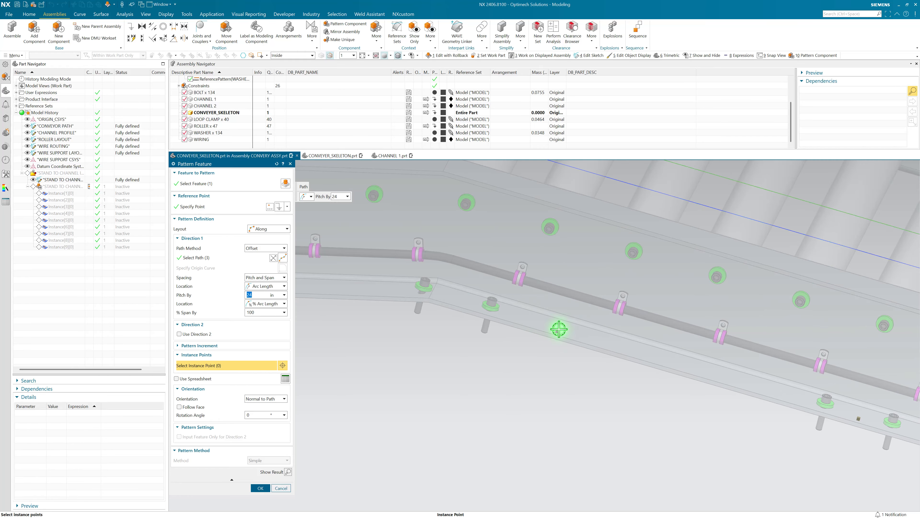
left_click(261, 489)
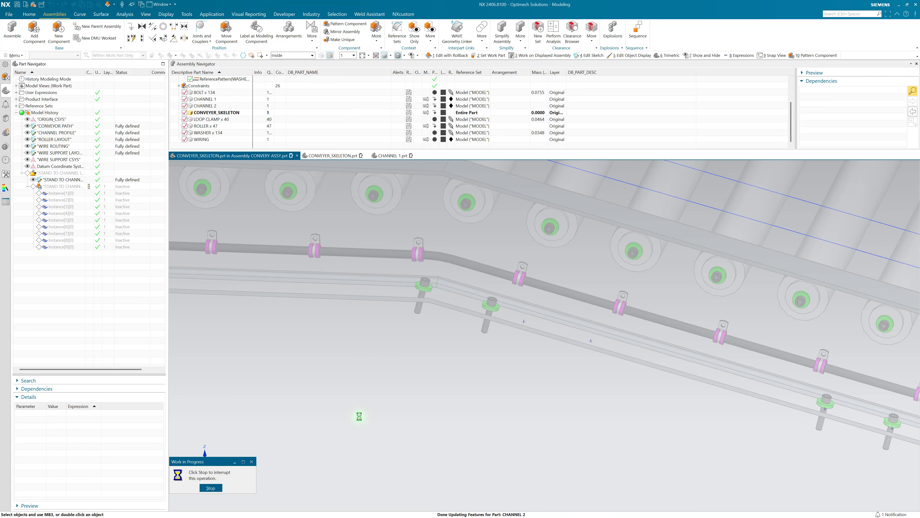
right_click(369, 420)
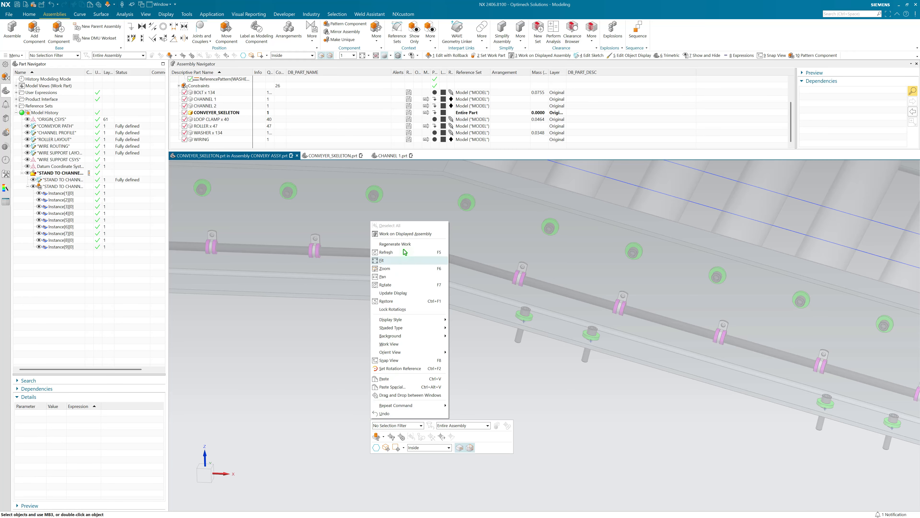
left_click(405, 234)
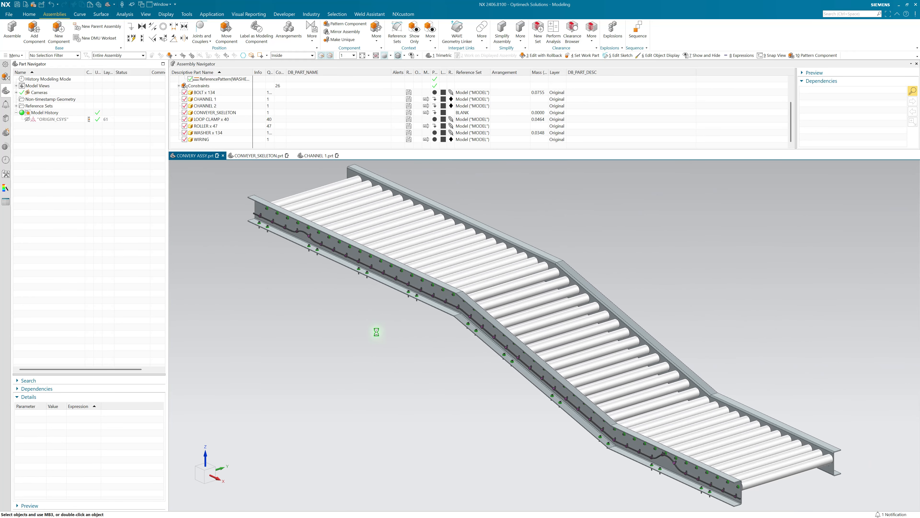